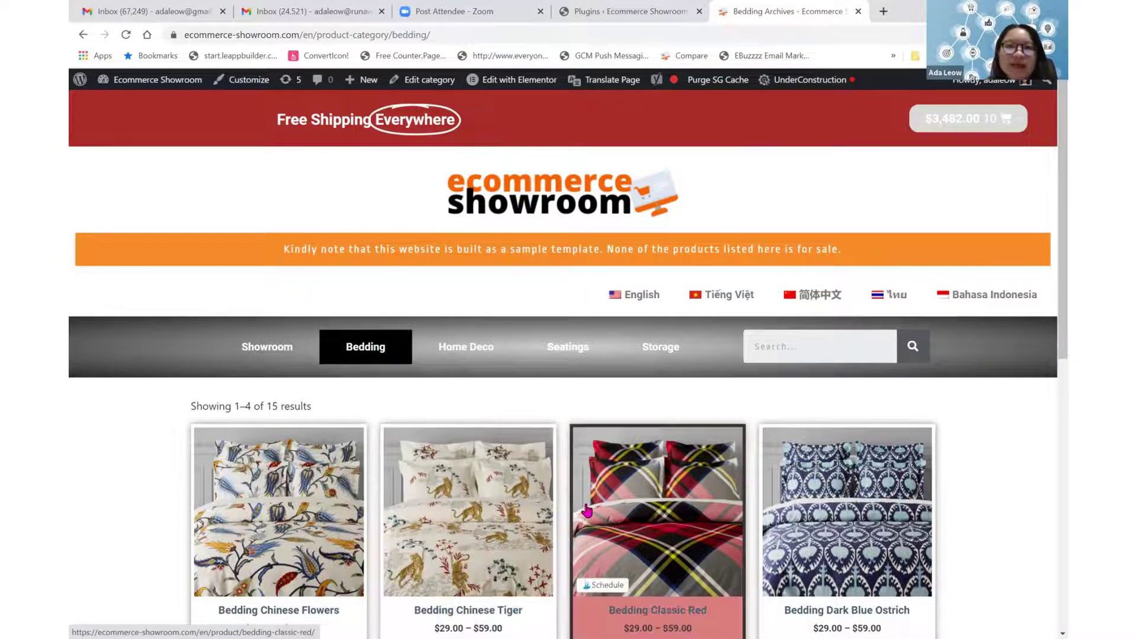
Search the plugin directory for 'load more', then install and activate Load More Products for WooCommerce.
scroll(586, 510, down, 3)
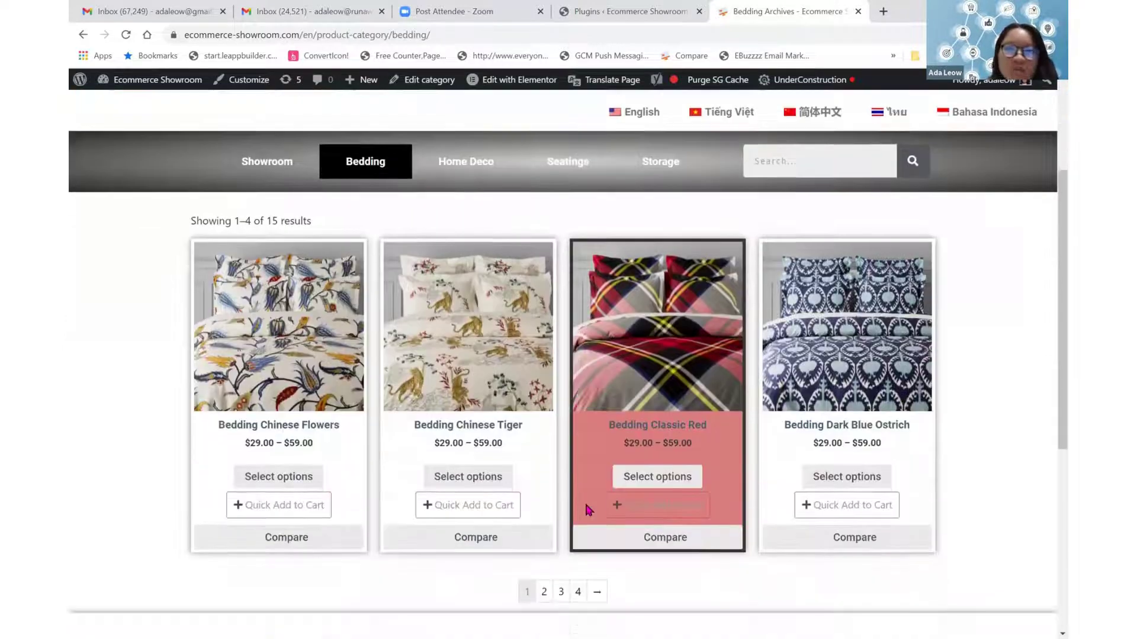
scroll(788, 424, up, 3)
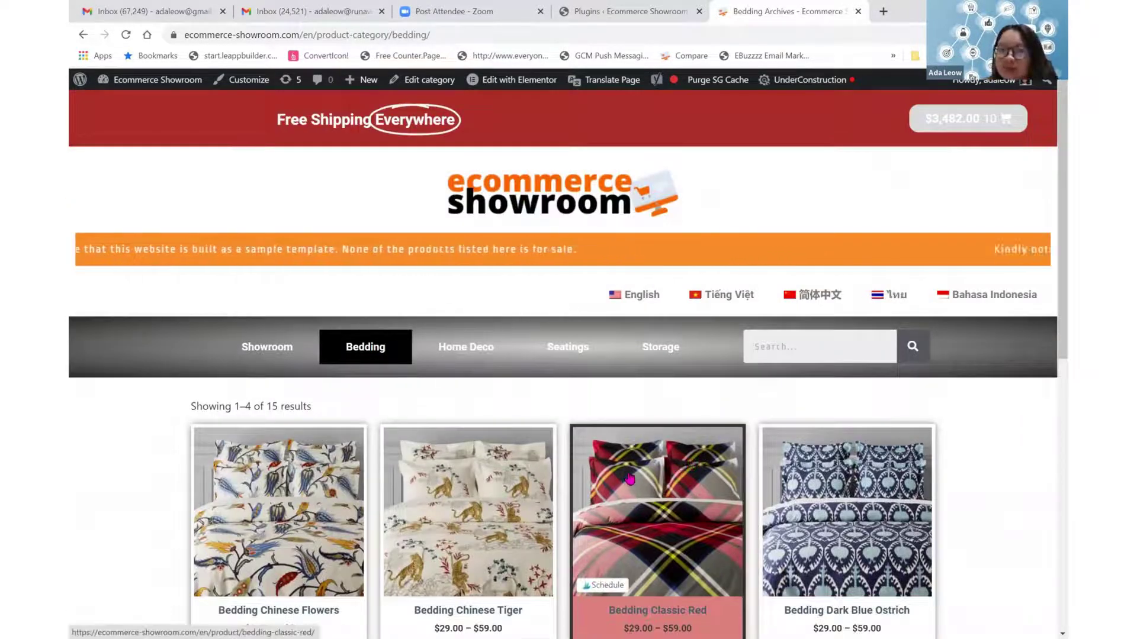
scroll(627, 269, down, 5)
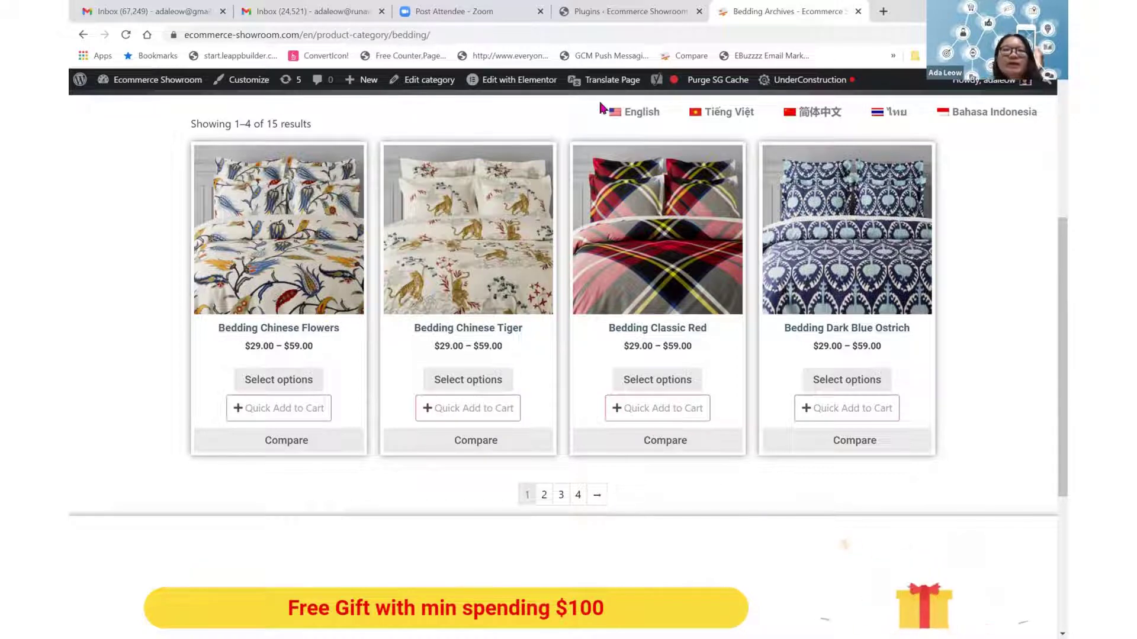
click(623, 8)
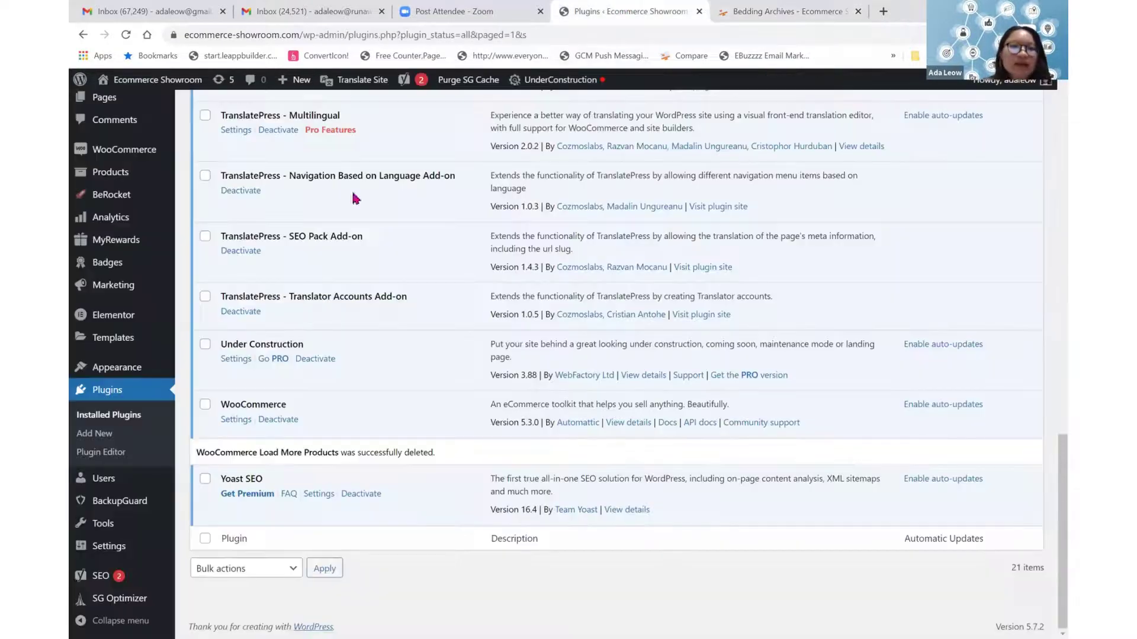
scroll(190, 222, up, 15)
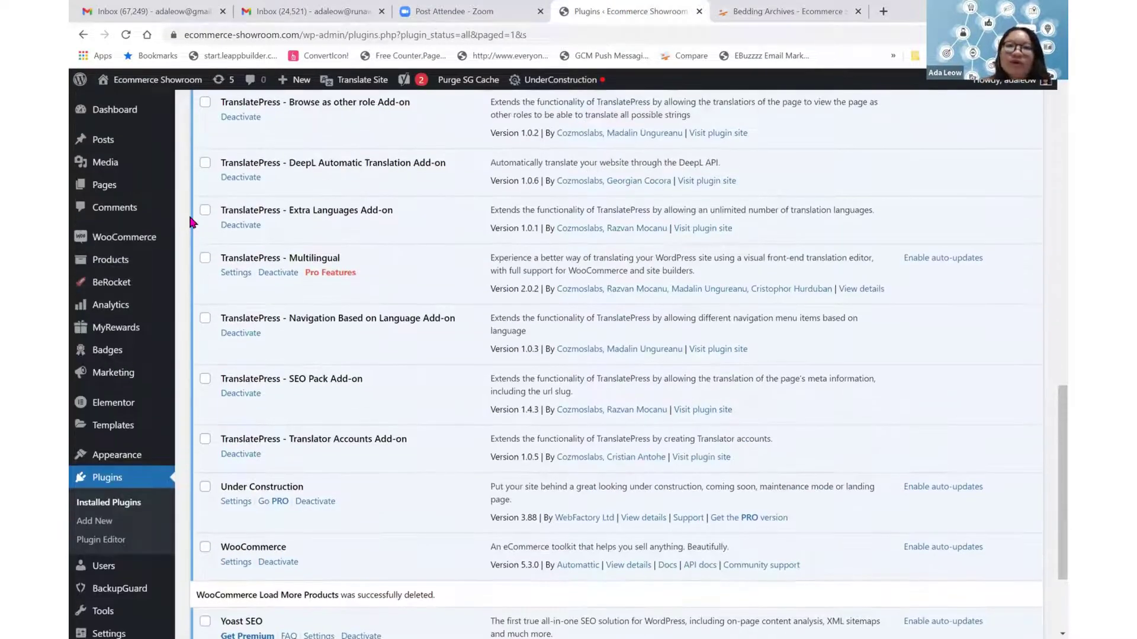
scroll(189, 219, up, 3)
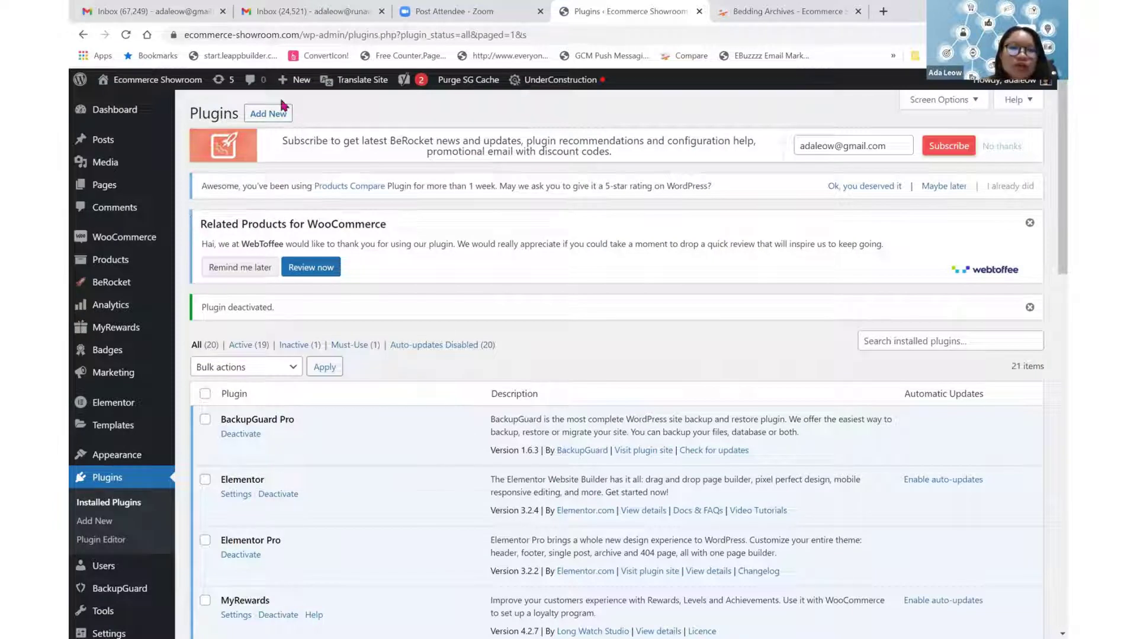
click(267, 120)
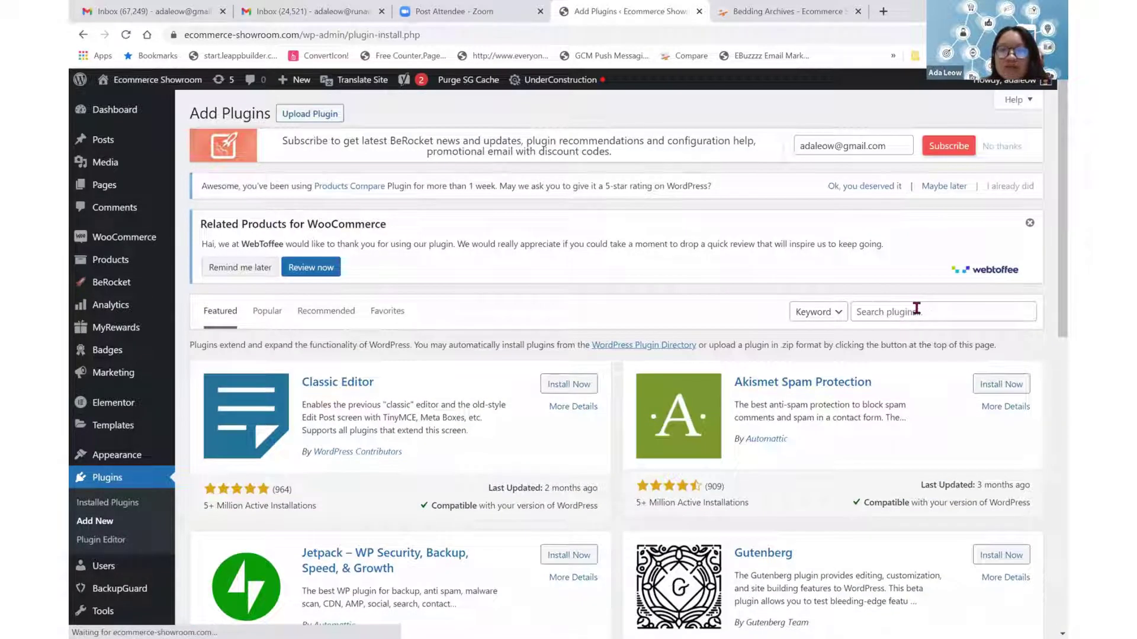
click(916, 310)
text(lo)
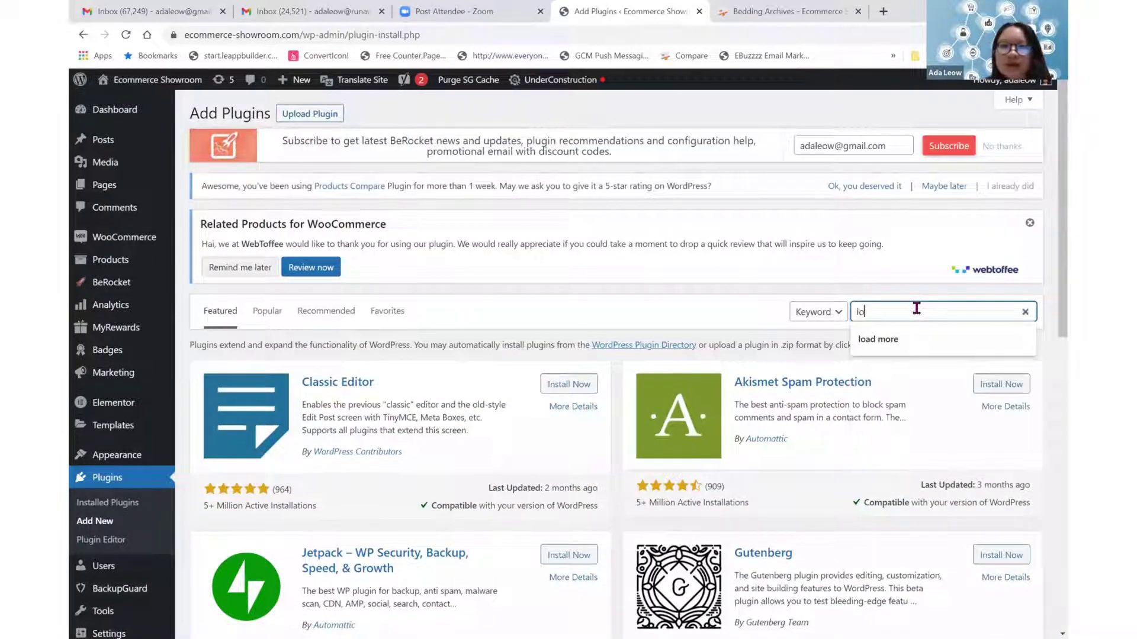
text(ad more)
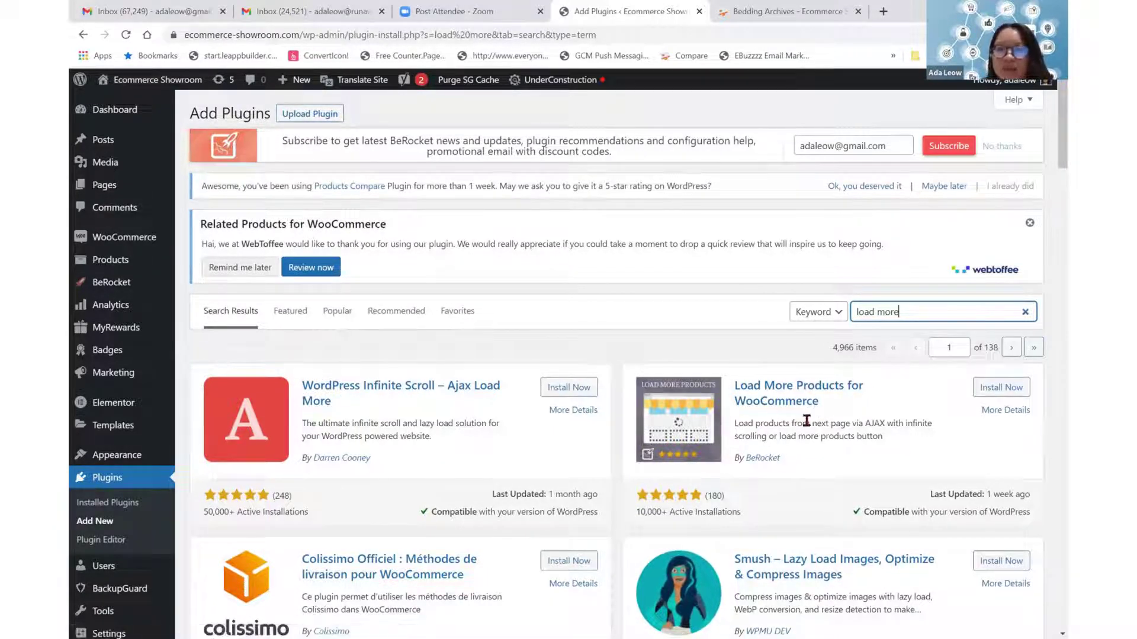
click(1000, 389)
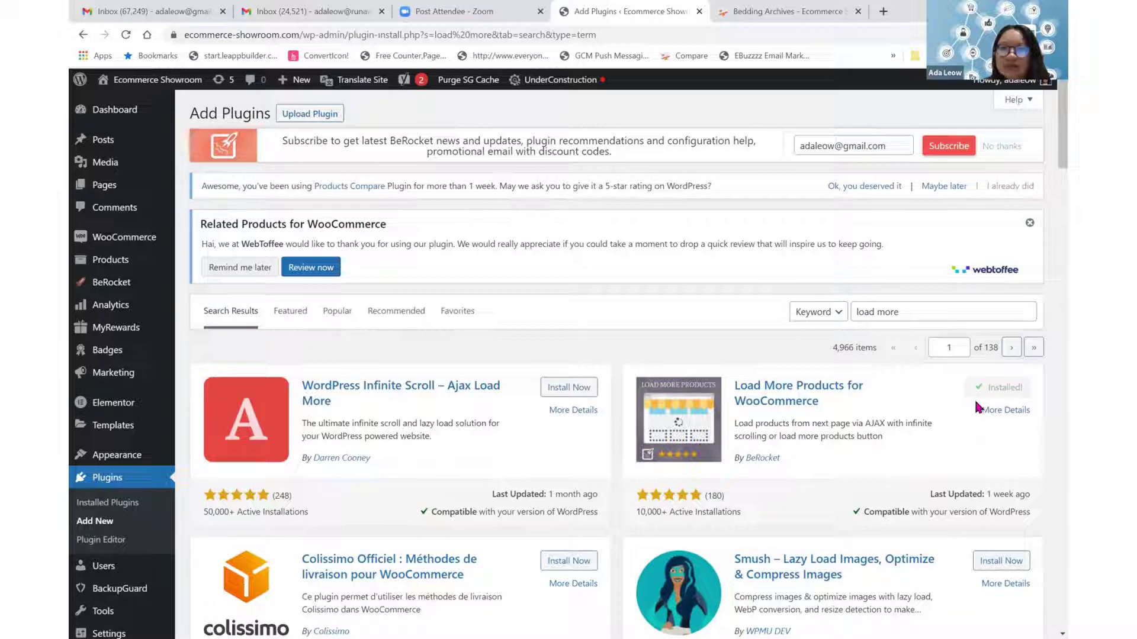
click(999, 391)
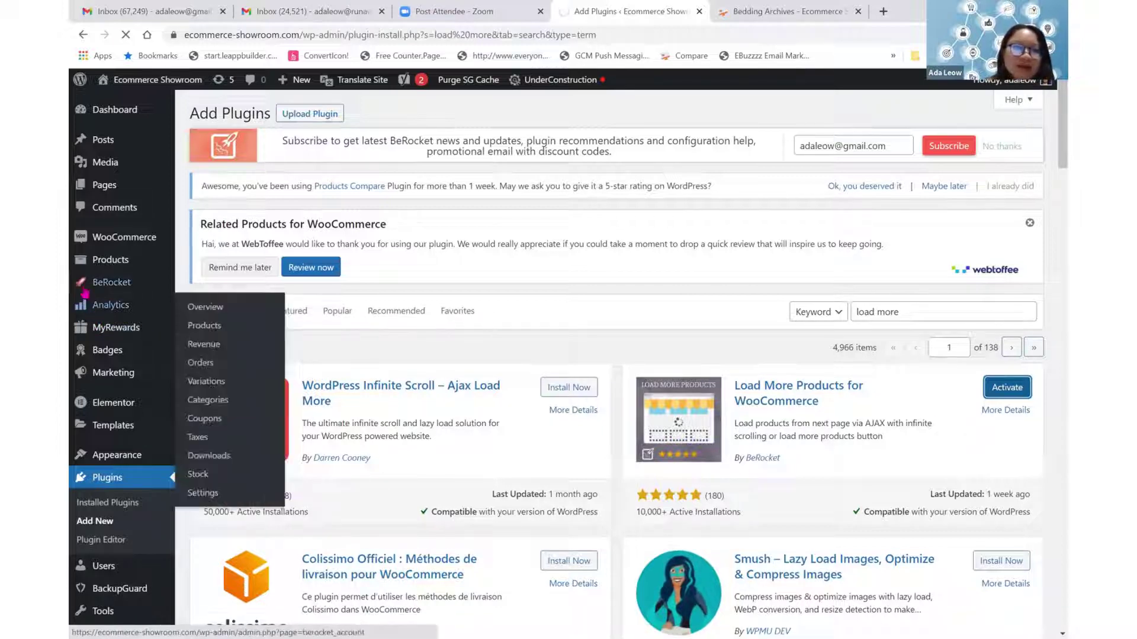
Let activation finish and bring up the BeRocket submenu in the admin sidebar.
mouse_move(120, 286)
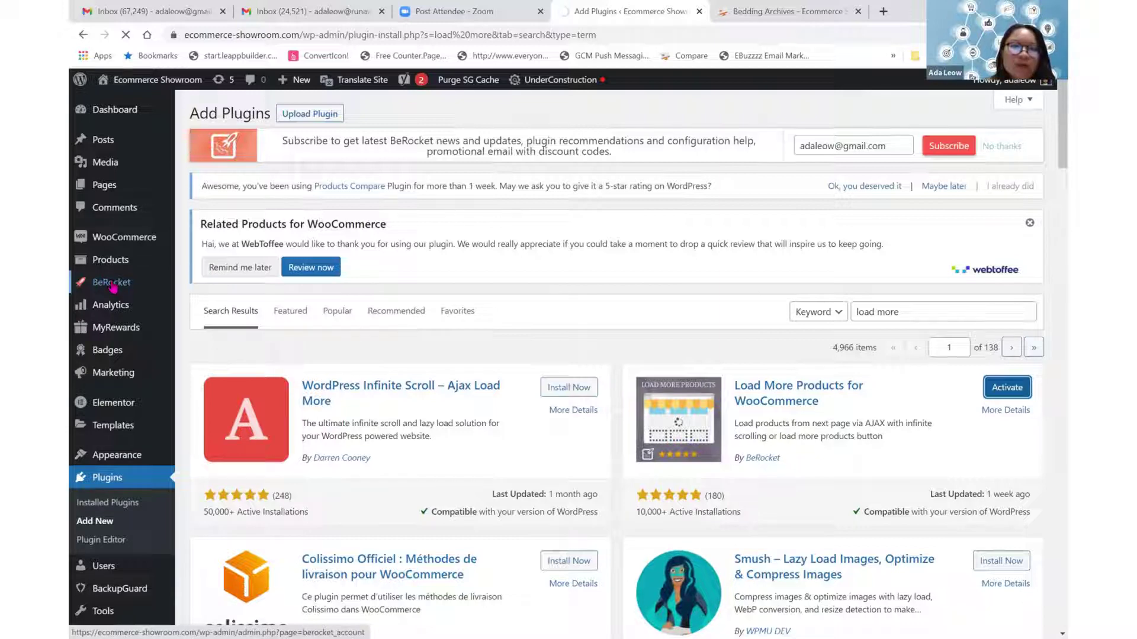
mouse_move(171, 282)
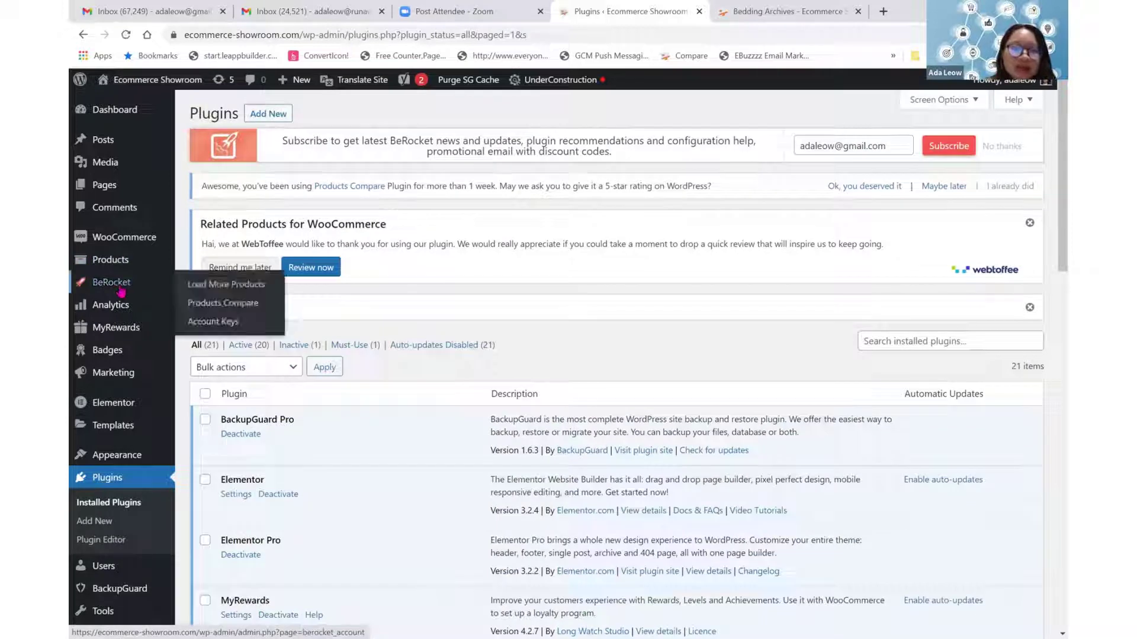
In Load More Products settings, set Products Loading Type to Load More Button and show Font Awesome icons.
click(219, 286)
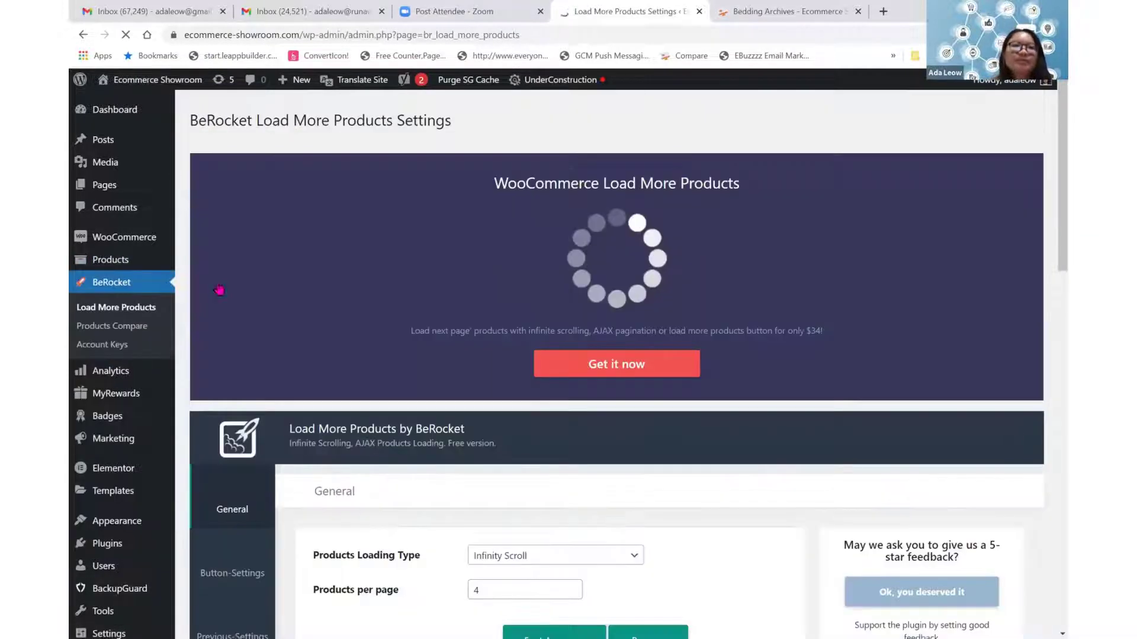
scroll(445, 288, down, 4)
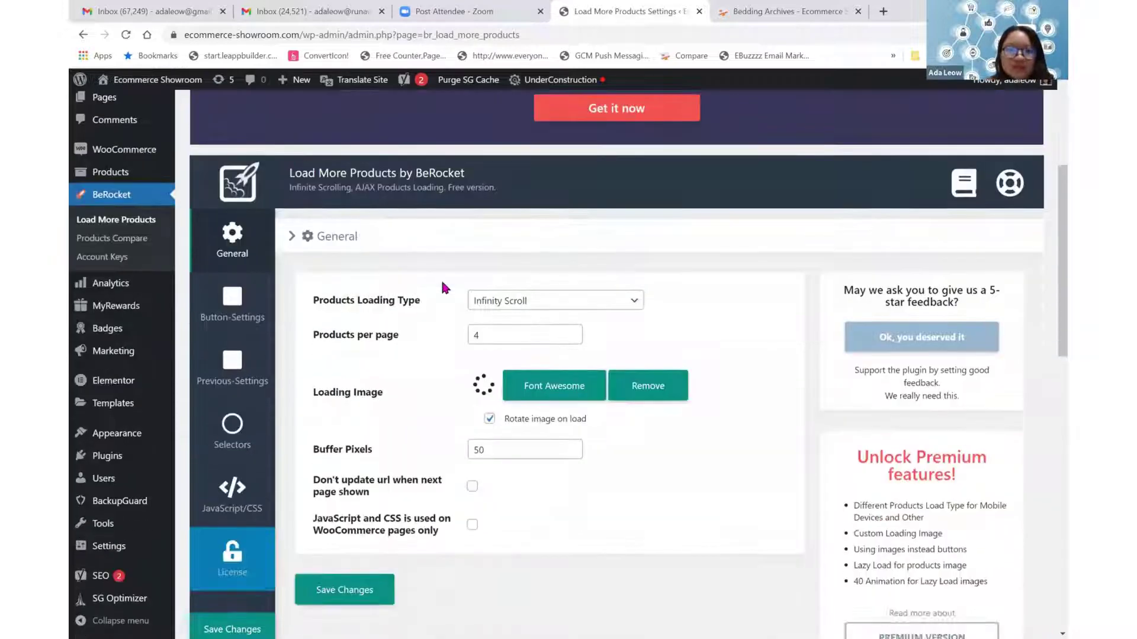
scroll(445, 288, down, 1)
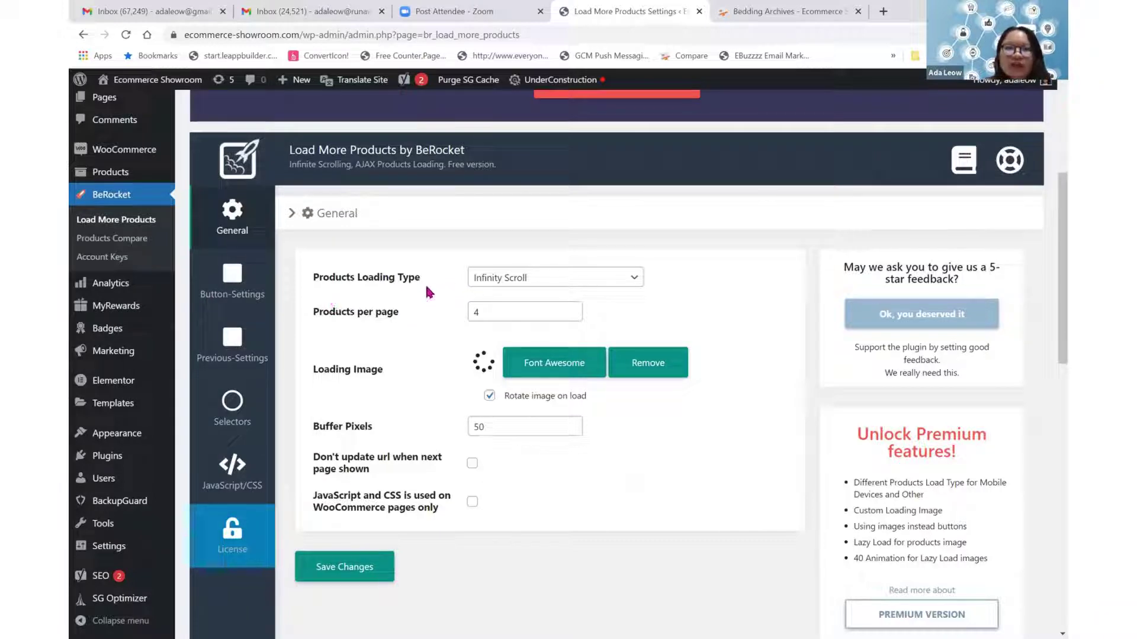
click(498, 281)
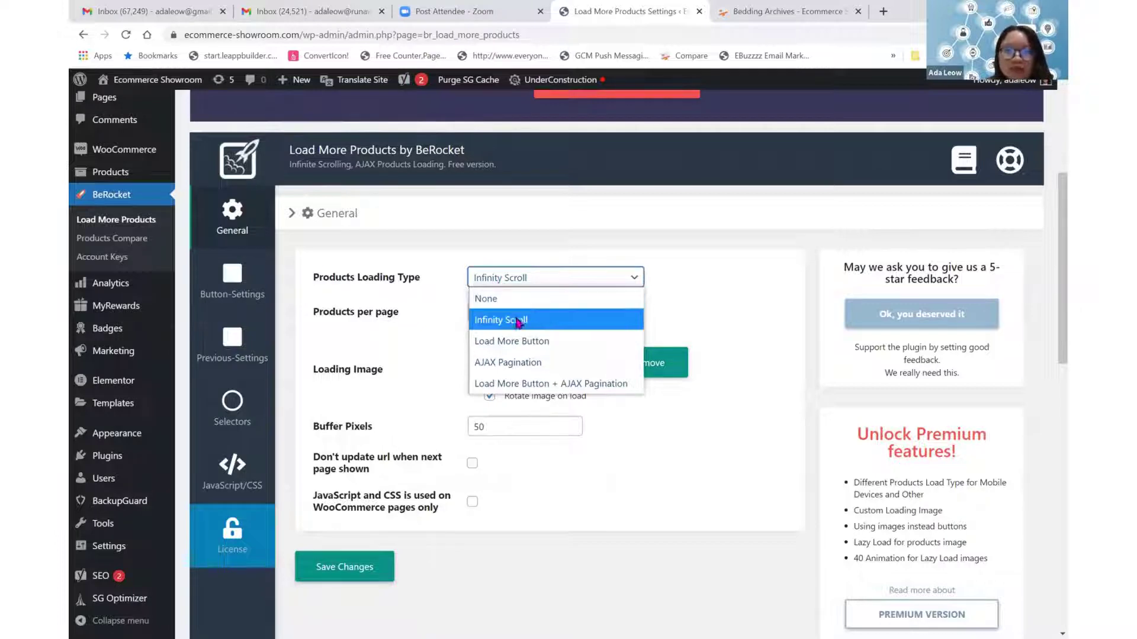
click(545, 343)
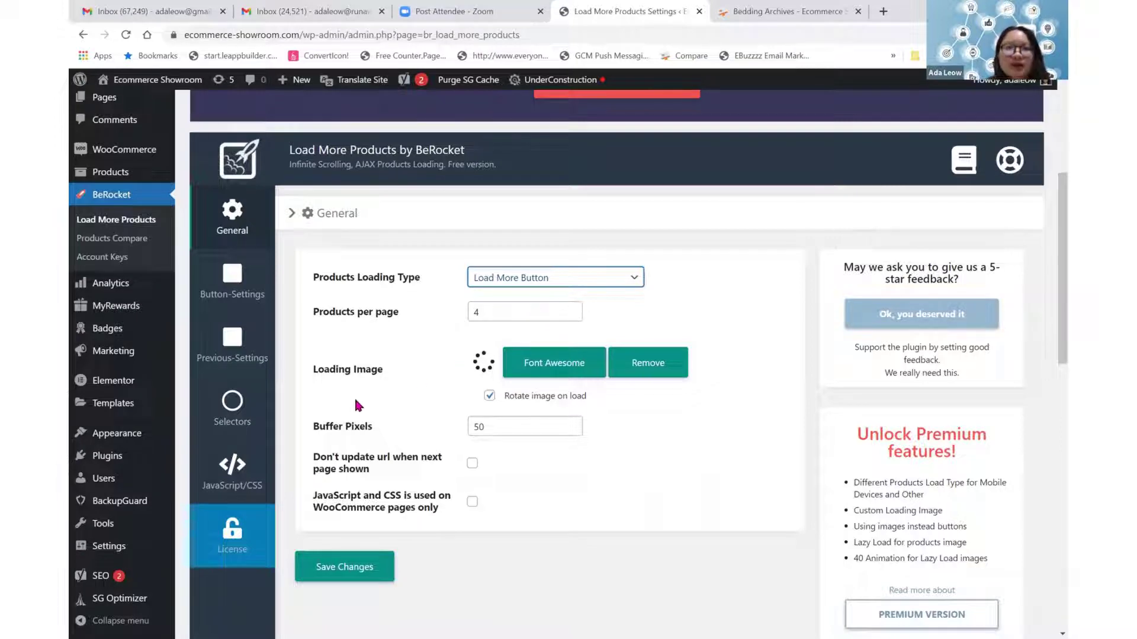
click(528, 372)
click(528, 373)
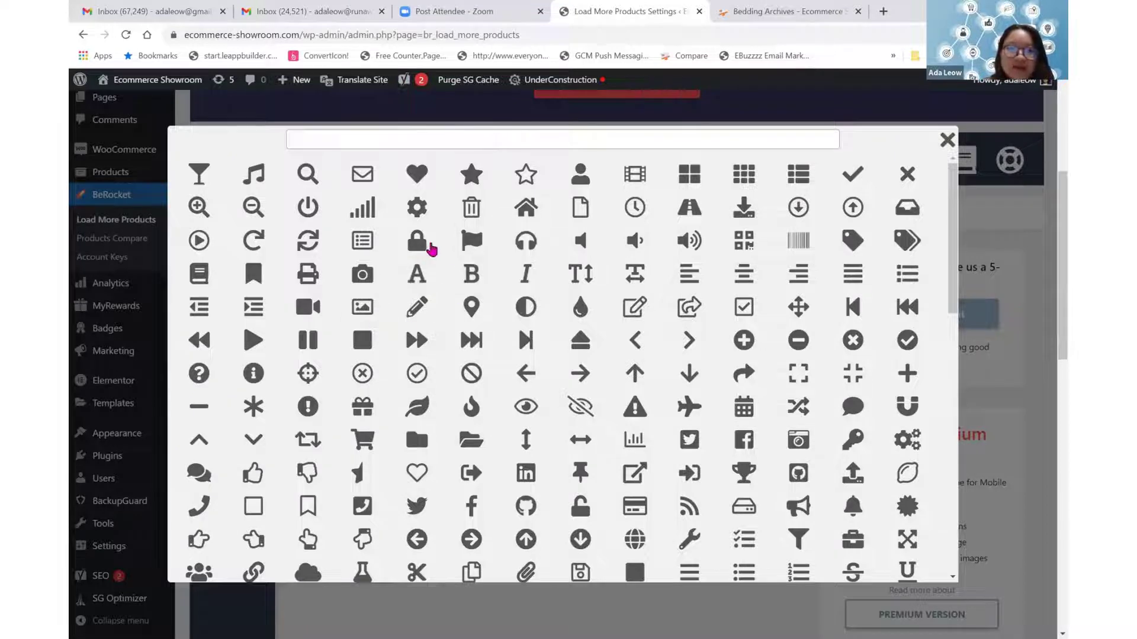
Pick the star-outline Font Awesome icon as the Loading Image.
scroll(551, 305, down, 3)
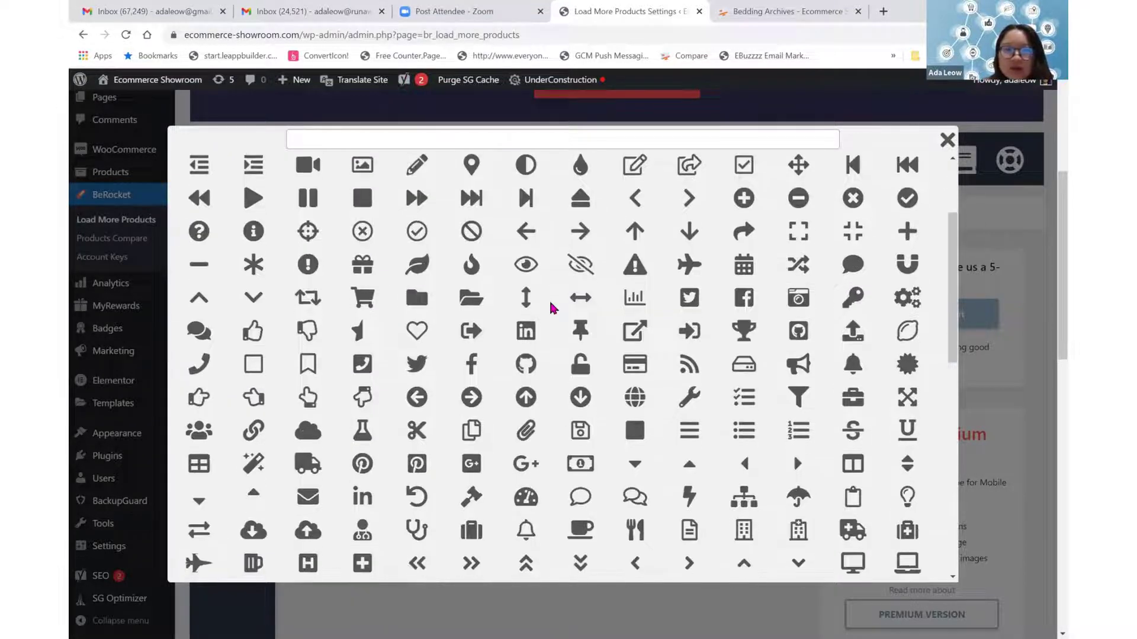
scroll(551, 307, down, 3)
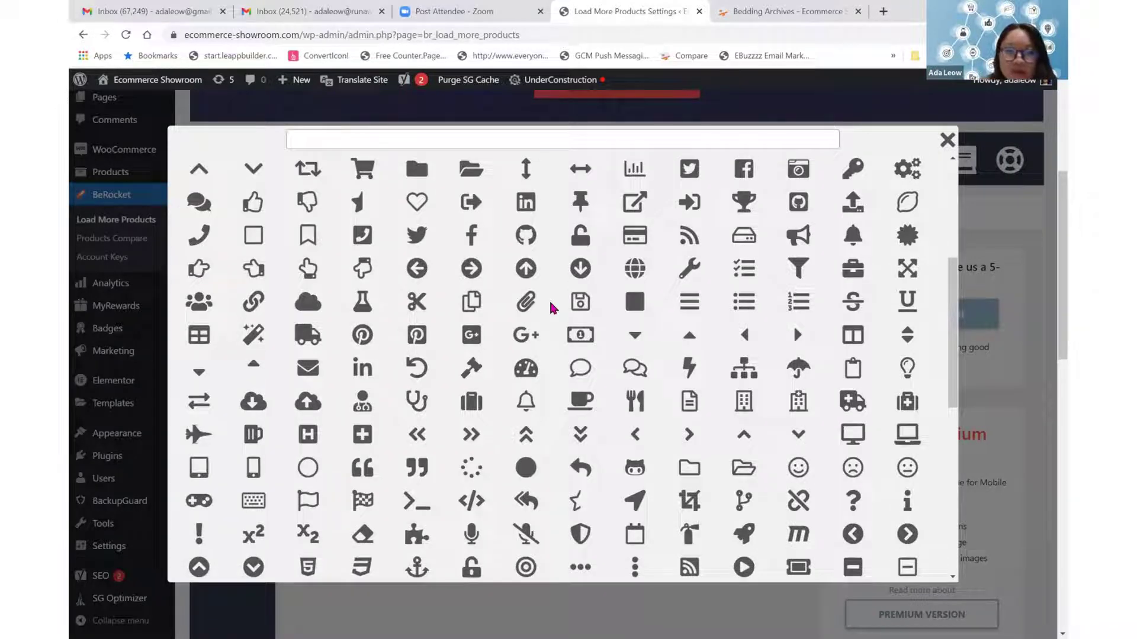
scroll(551, 307, down, 7)
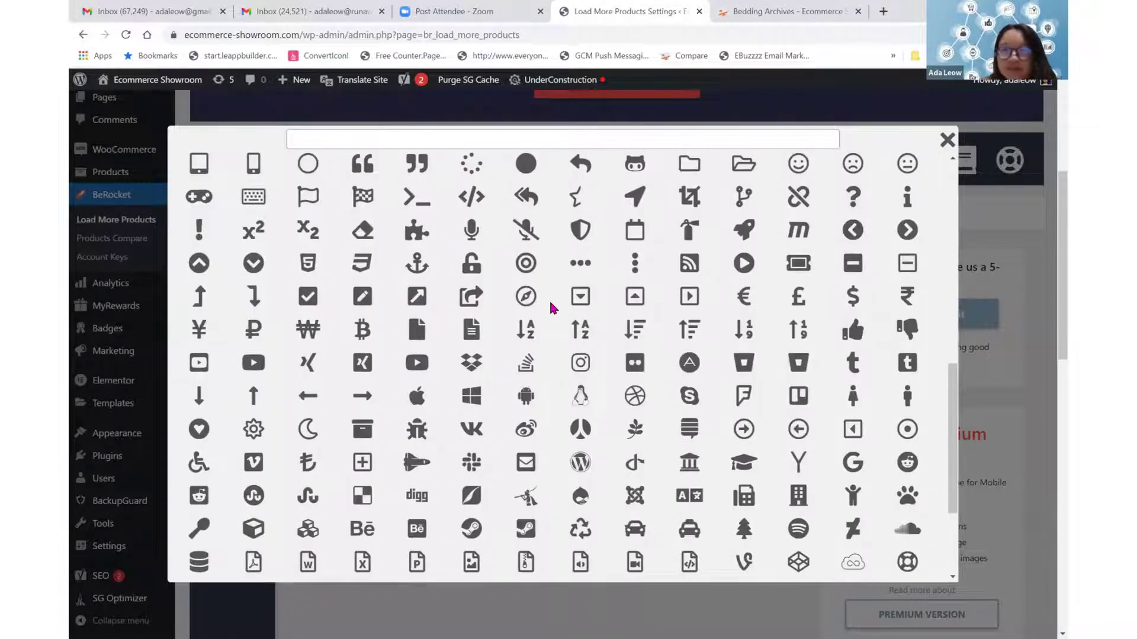
scroll(551, 307, down, 2)
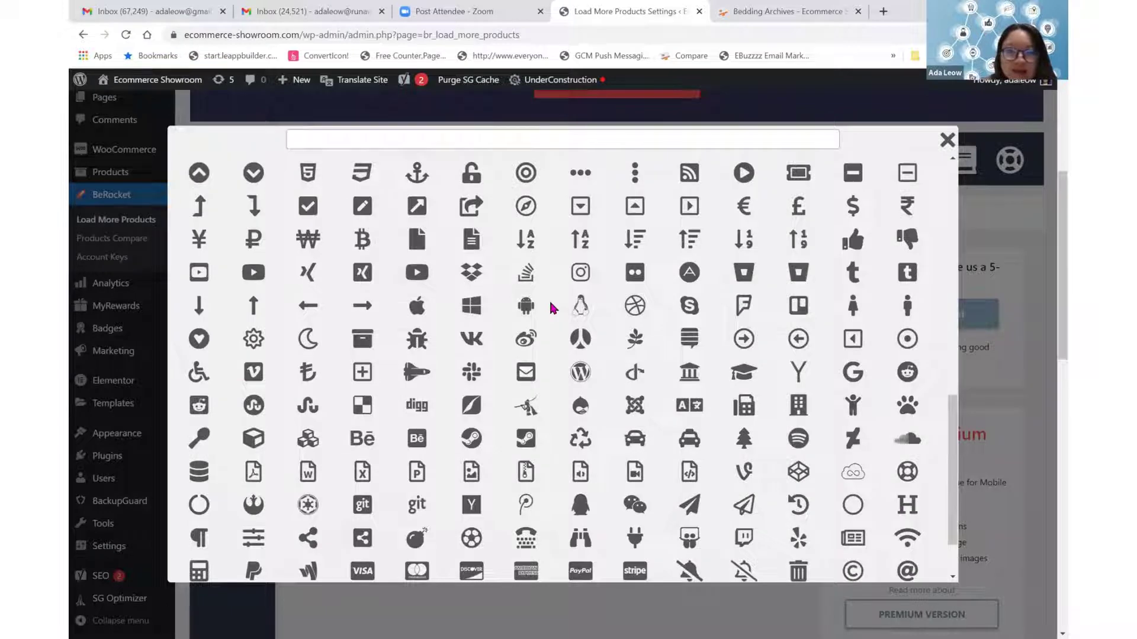
scroll(551, 308, up, 15)
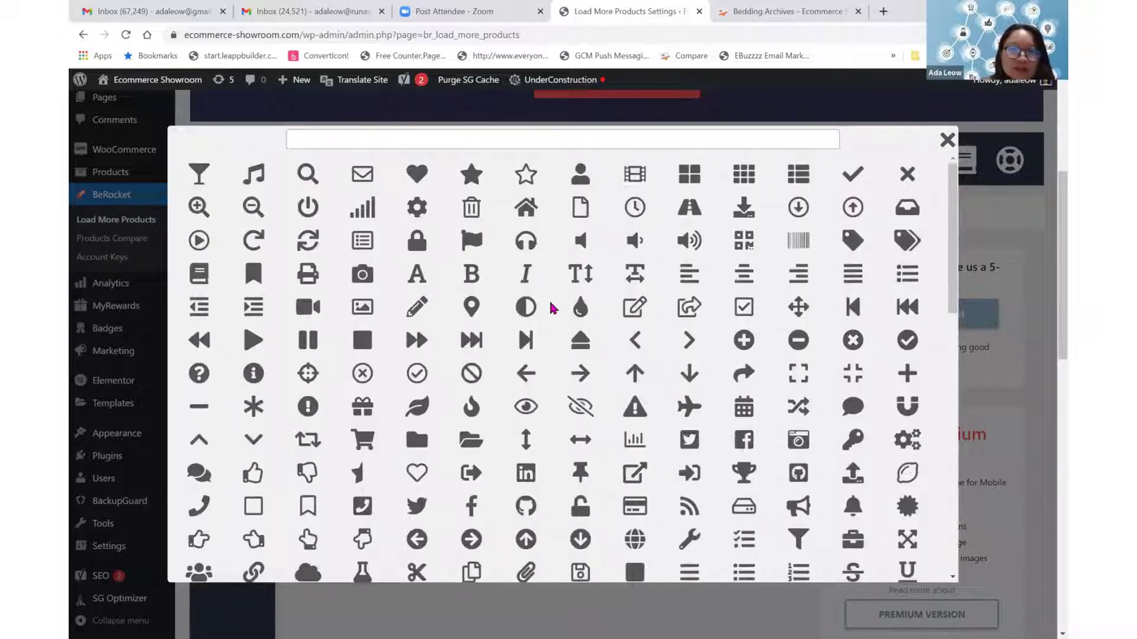
click(525, 173)
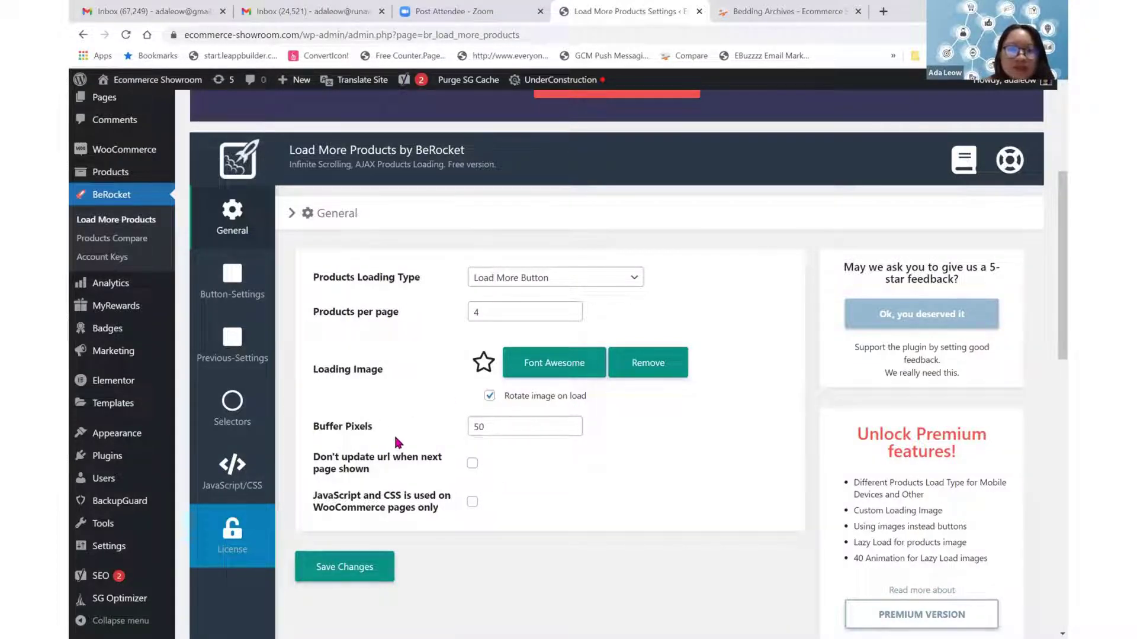
Tick 'Don't update url when next page shown' on the General tab and save the changes.
scroll(390, 475, down, 1)
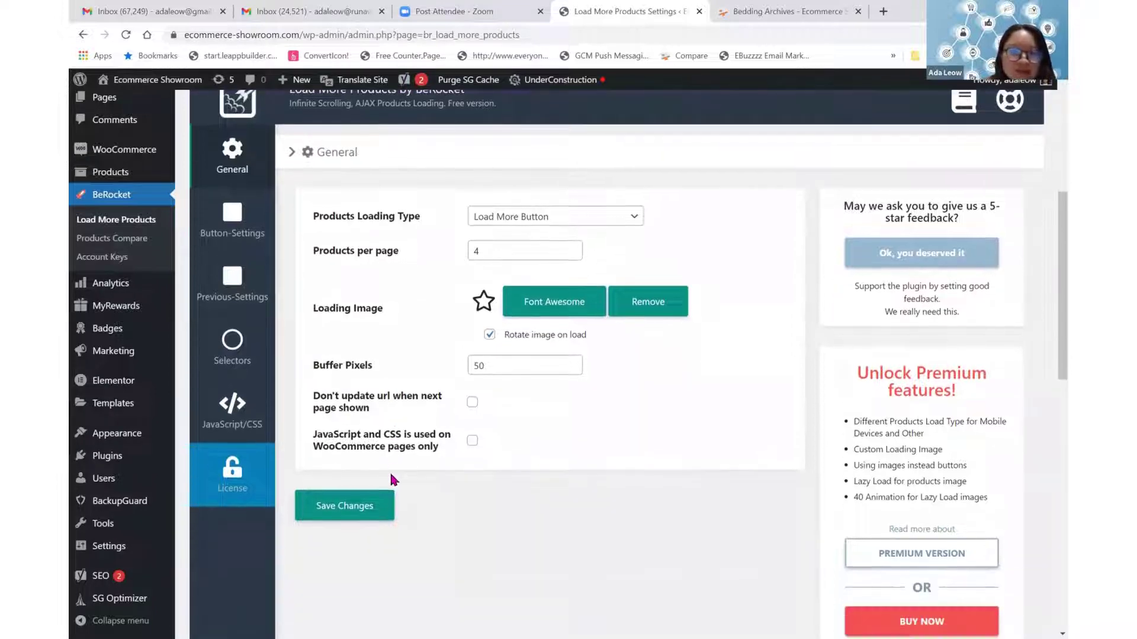
click(471, 405)
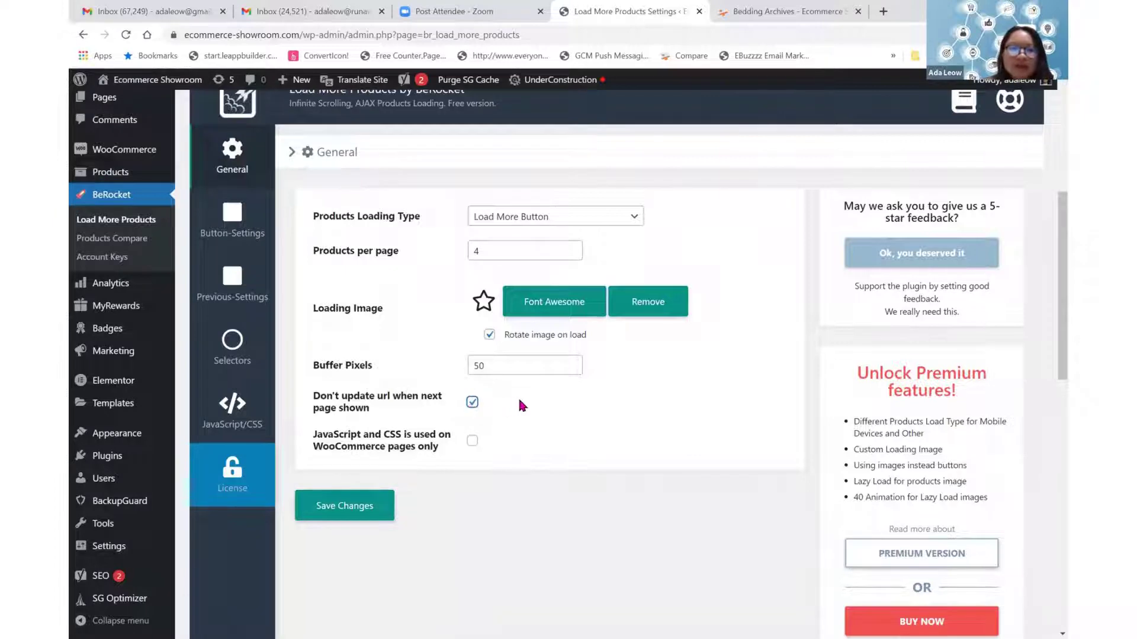
click(375, 507)
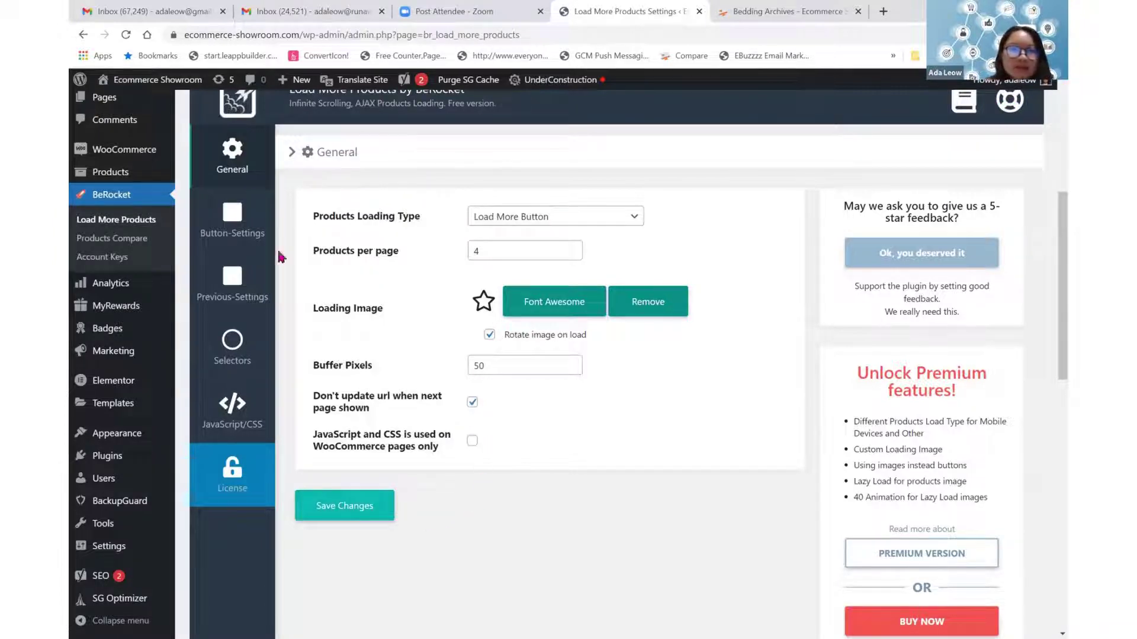
On the Button-Settings tab, change the button text from Load More to 'Show More'.
click(236, 231)
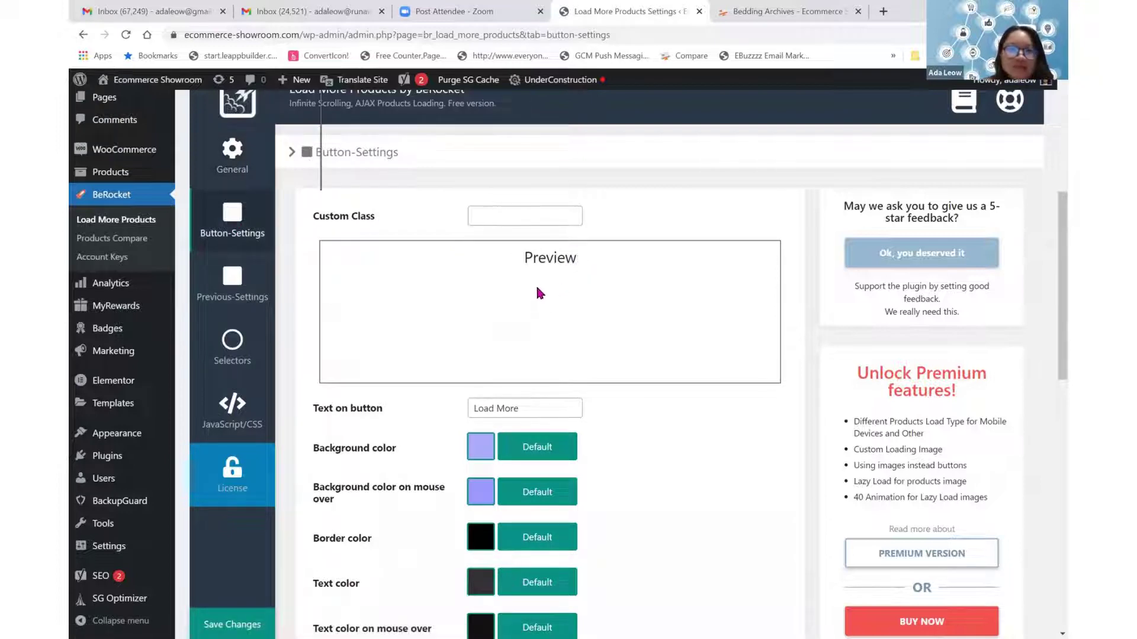
click(496, 408)
drag(537, 417, 409, 426)
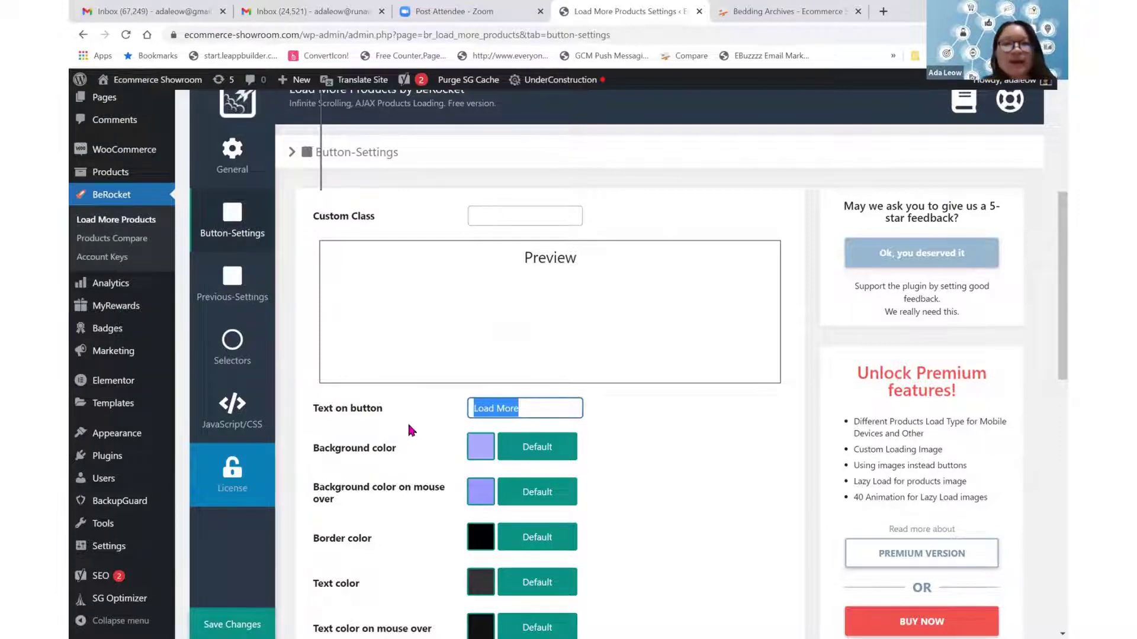
text(Show More)
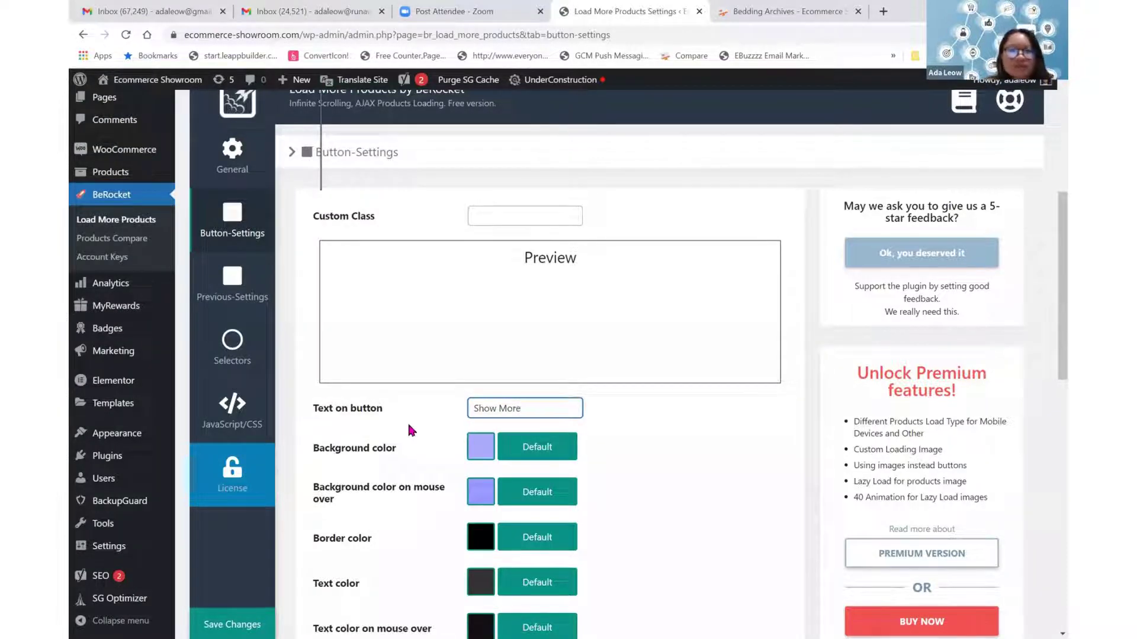
click(409, 427)
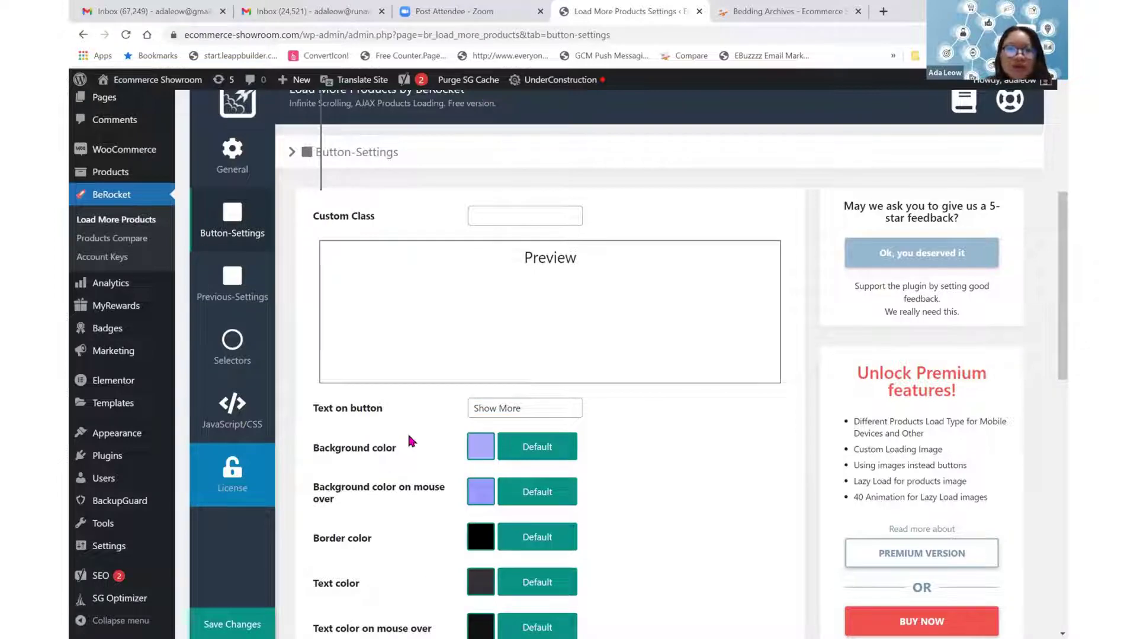
Set the button background colour to orange.
scroll(409, 438, down, 3)
scroll(407, 438, up, 2)
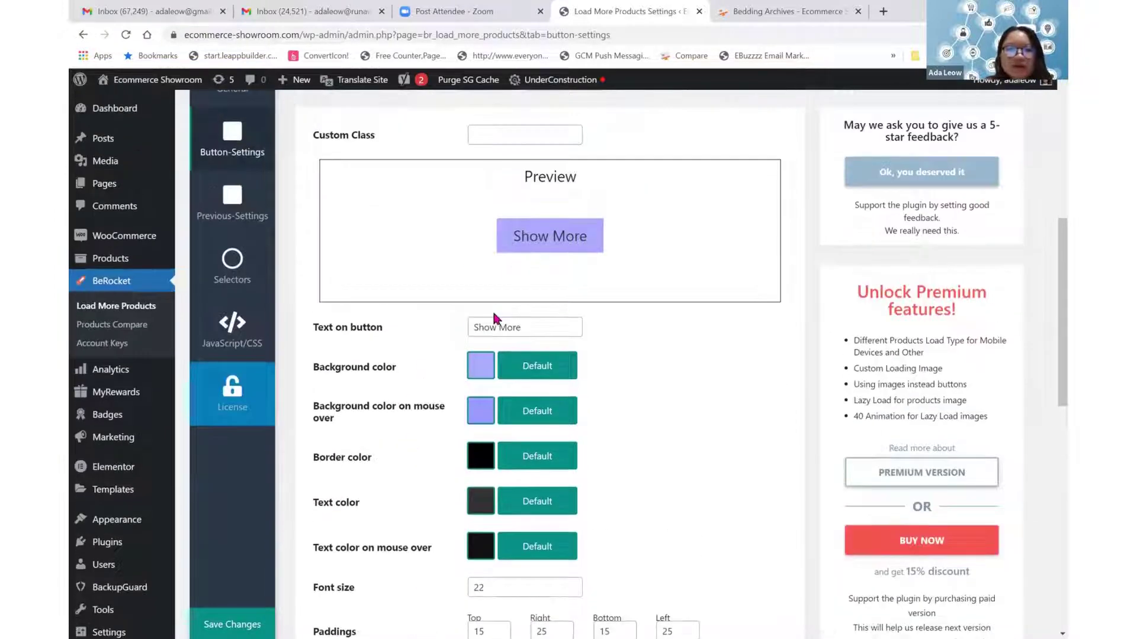
click(484, 370)
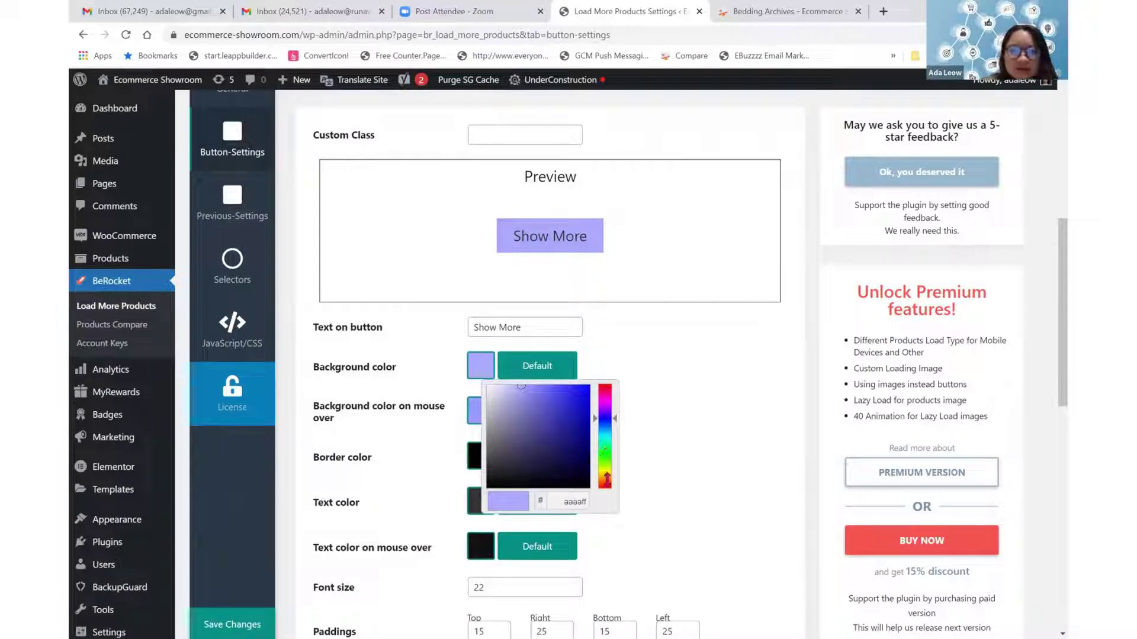
click(606, 477)
drag(591, 452, 587, 389)
click(658, 342)
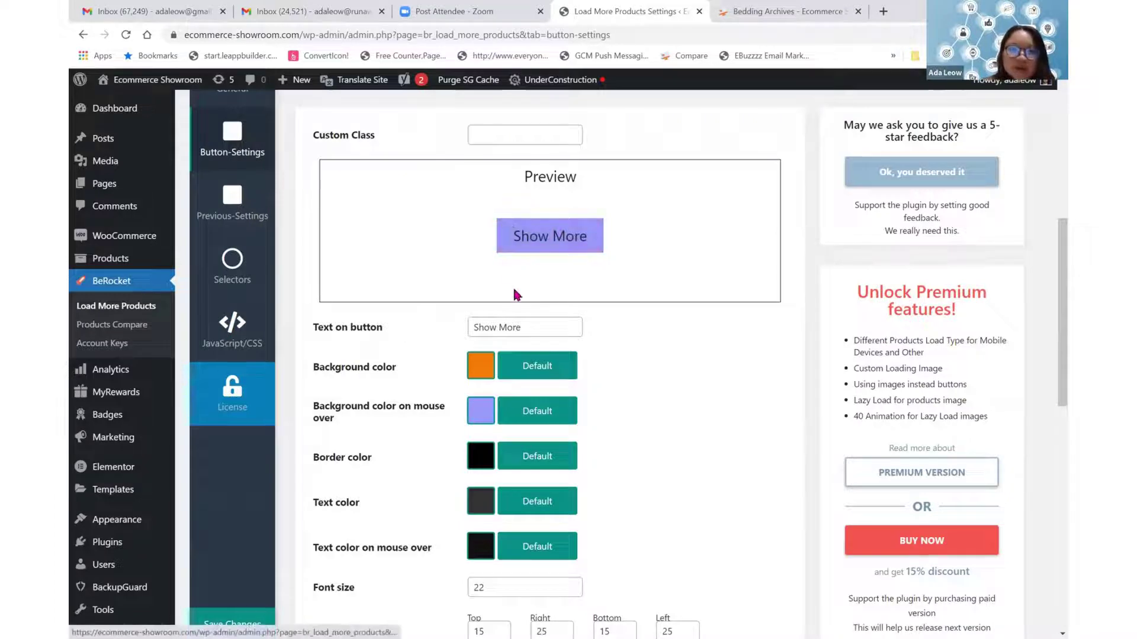
Make the mouse-over background grey and the mouse-over text white.
click(489, 410)
drag(507, 470, 482, 497)
click(418, 450)
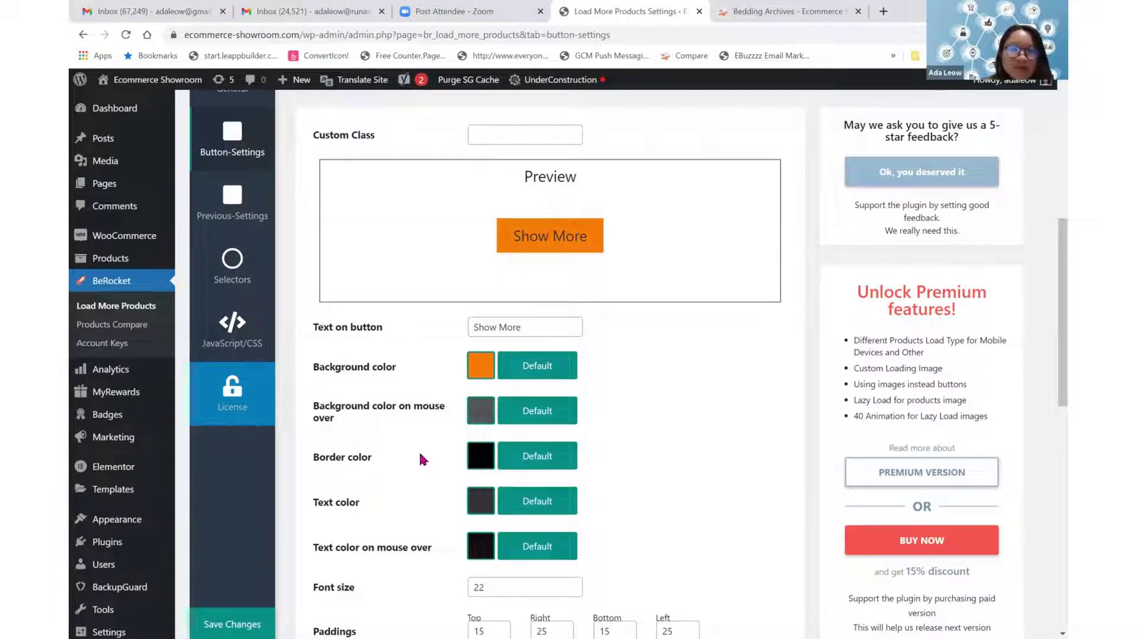
click(481, 505)
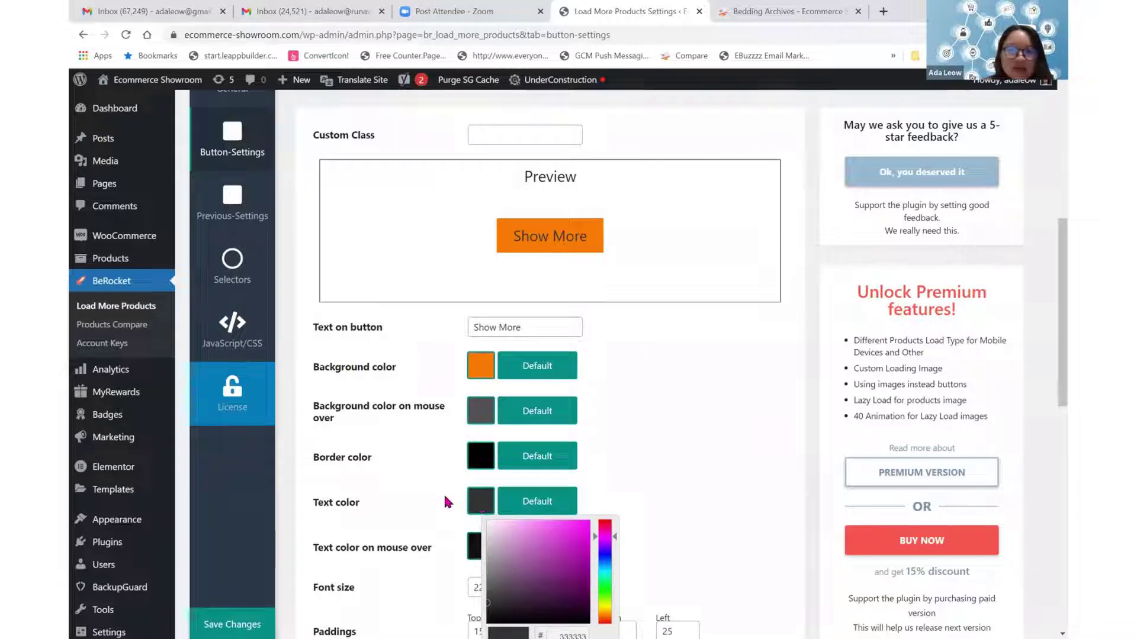
click(481, 505)
drag(496, 503, 475, 562)
click(483, 549)
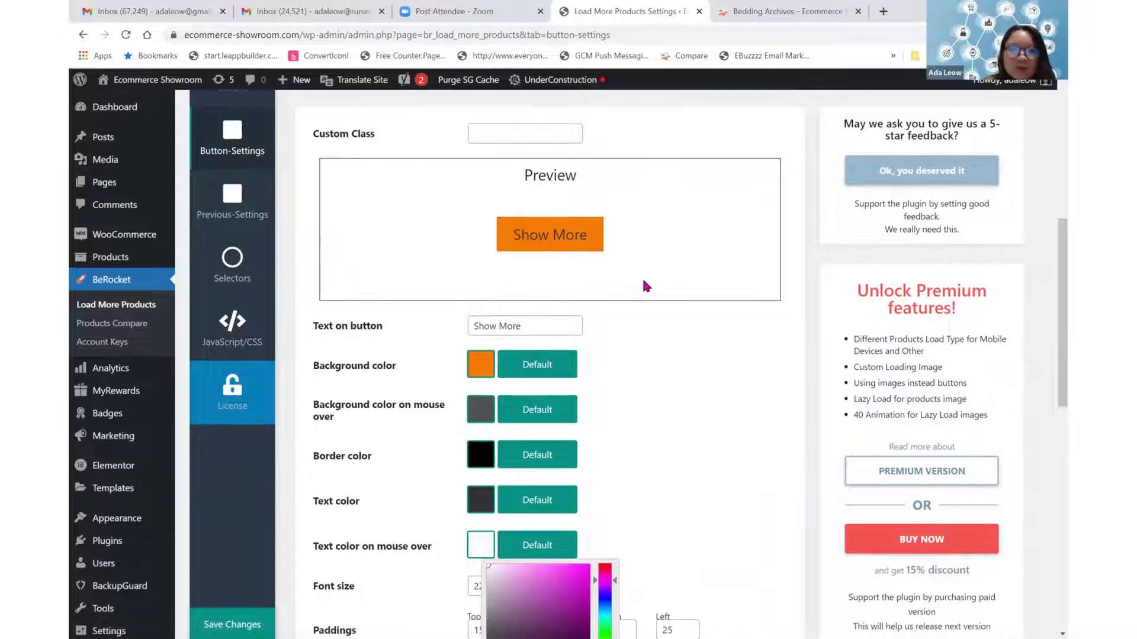
Set the button font size to 15.
scroll(657, 296, down, 2)
click(670, 303)
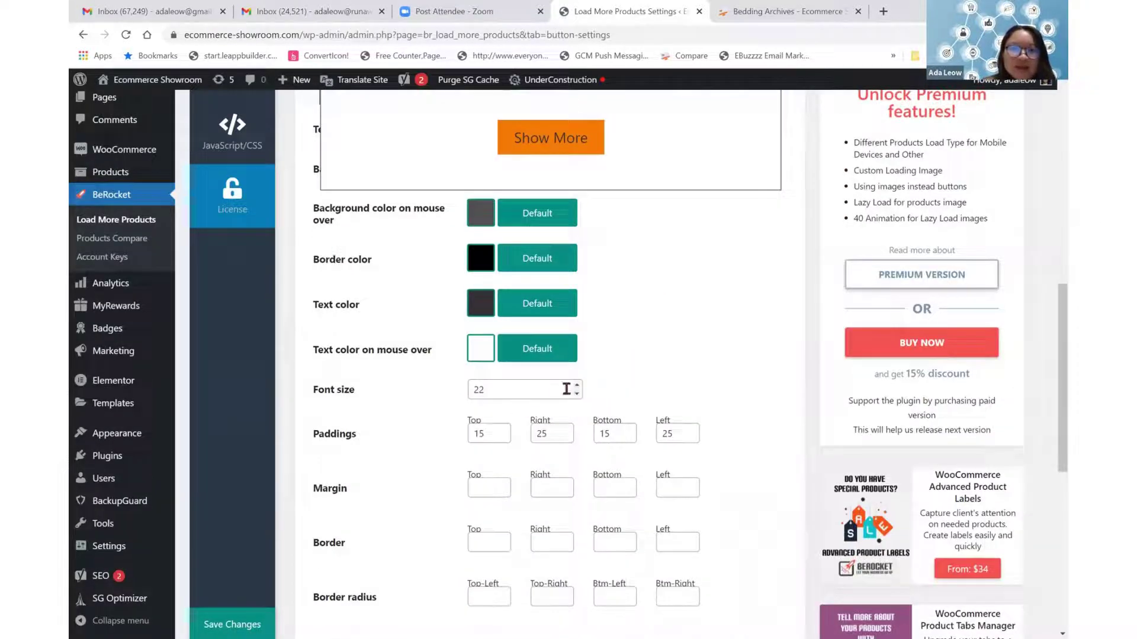
click(576, 395)
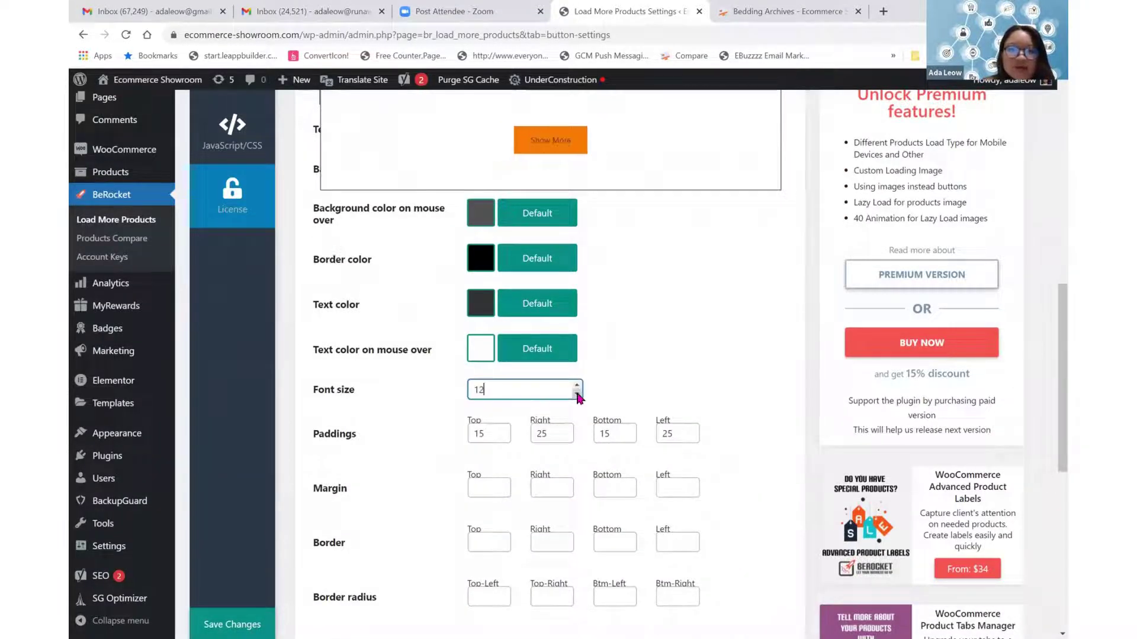
click(576, 385)
click(576, 386)
click(576, 385)
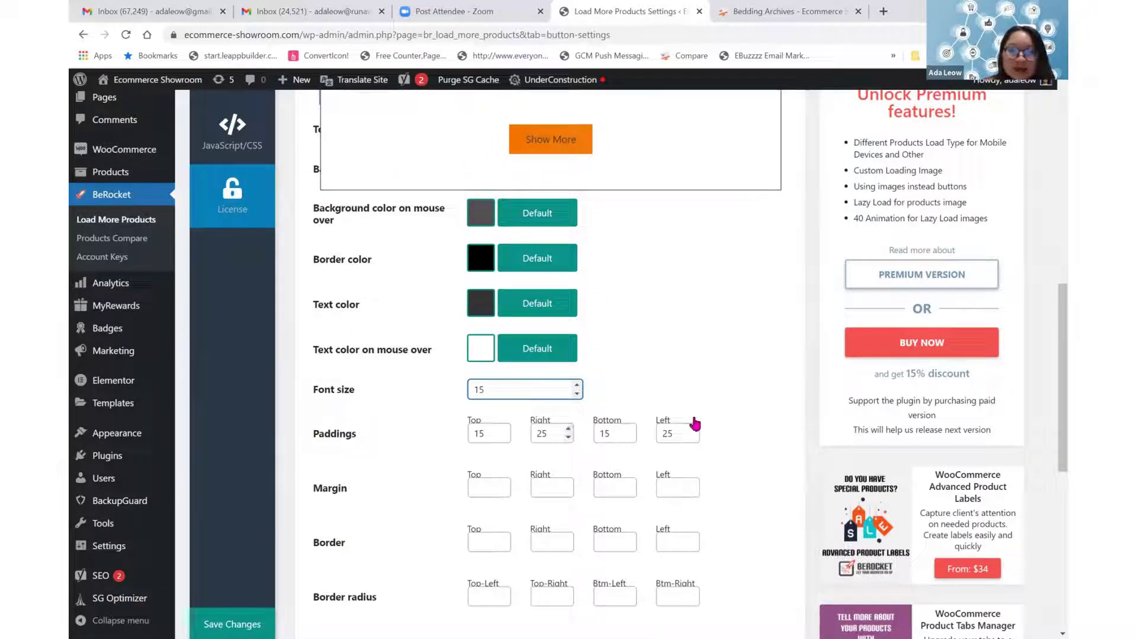
Set both the Right and Left Paddings of the button to 150.
double_click(568, 435)
text(3)
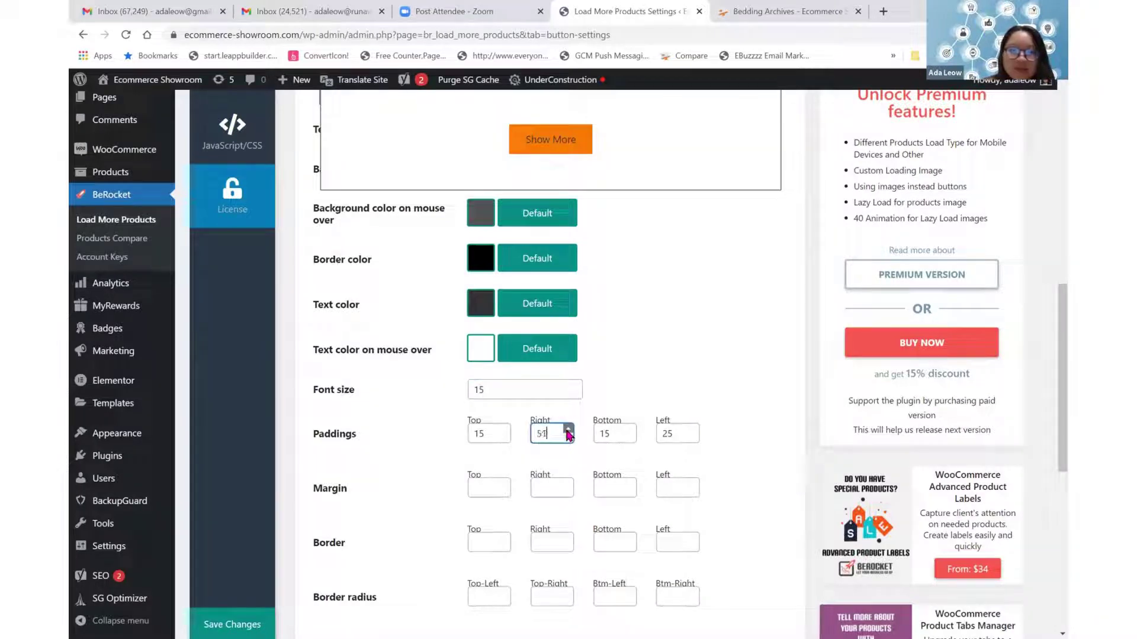
drag(568, 431, 567, 432)
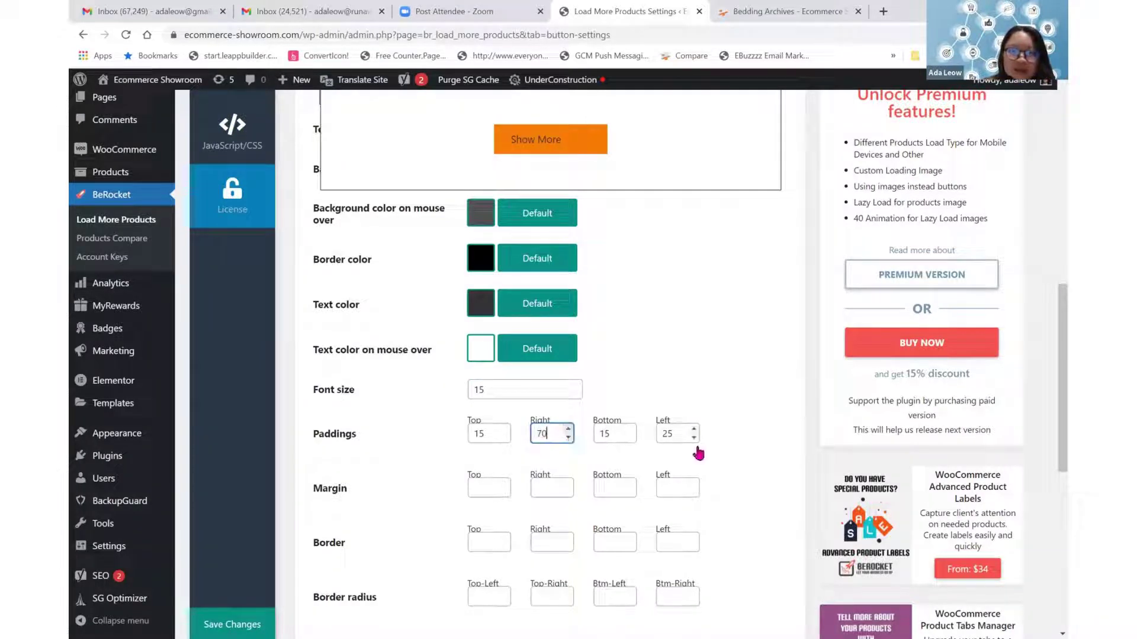
click(694, 431)
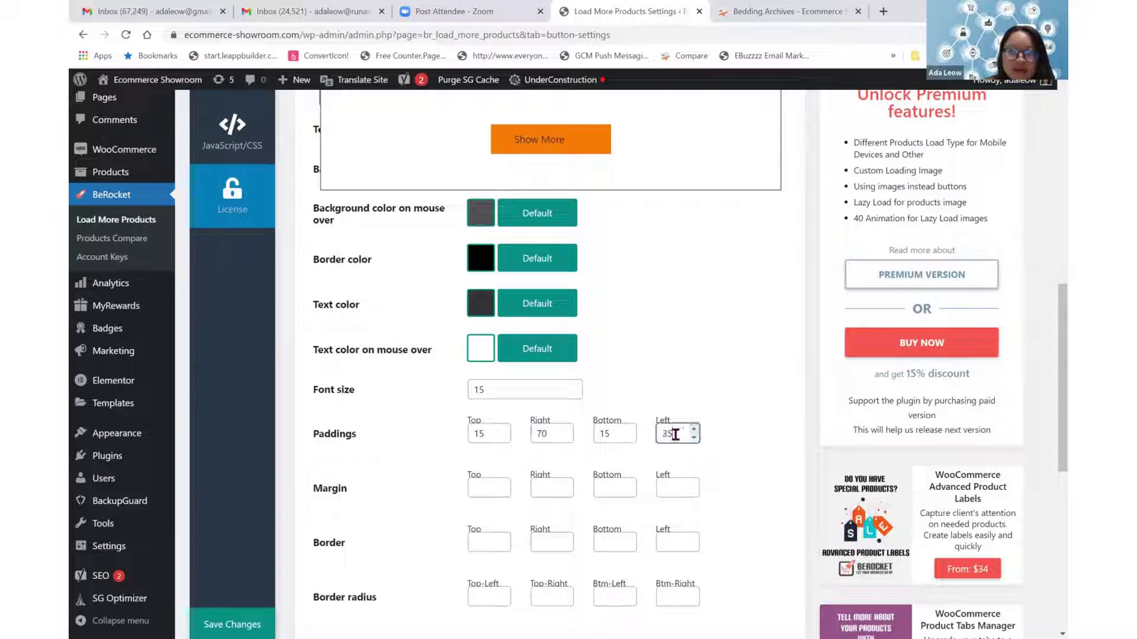
drag(672, 433, 638, 441)
text(70)
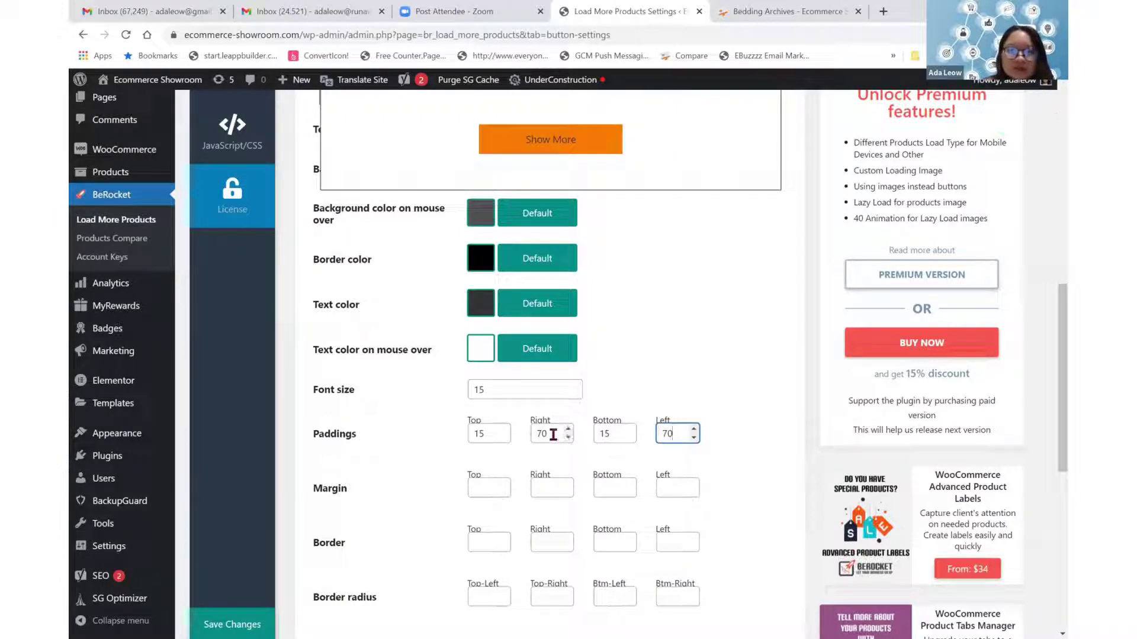
double_click(550, 431)
text(150)
double_click(675, 435)
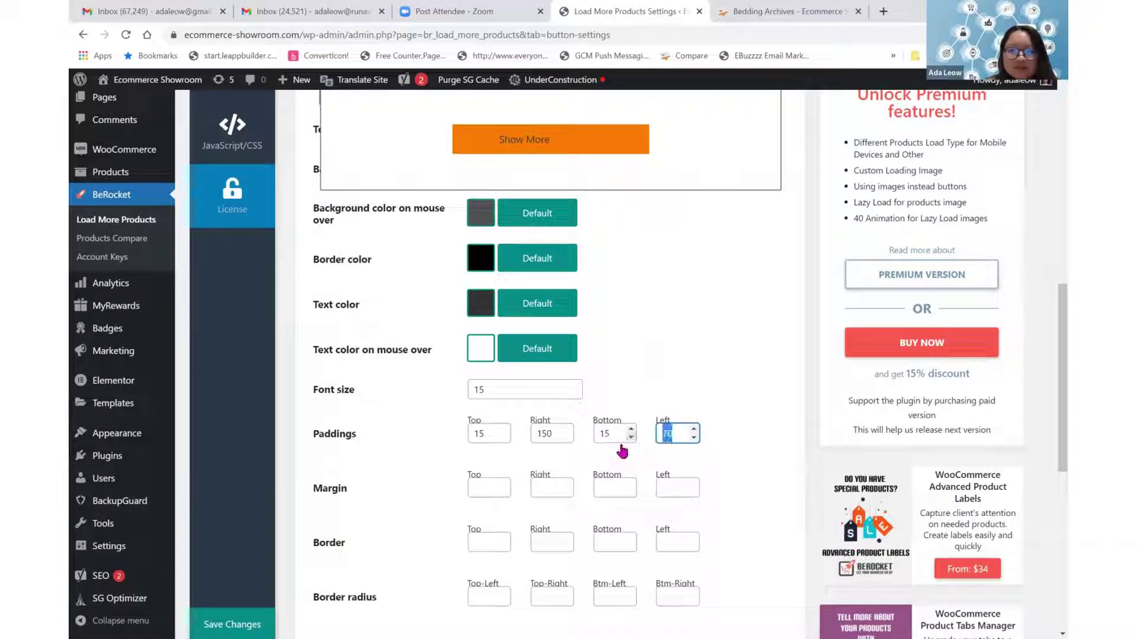
text(150)
click(733, 383)
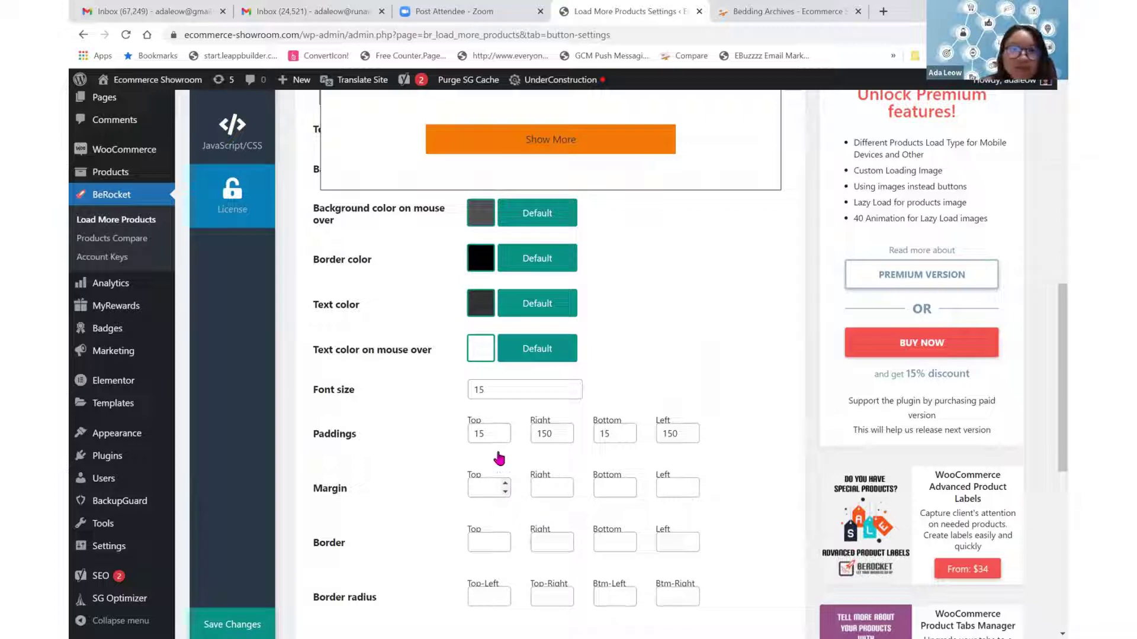
Give the button a Margin Top of 30.
scroll(635, 214, up, 1)
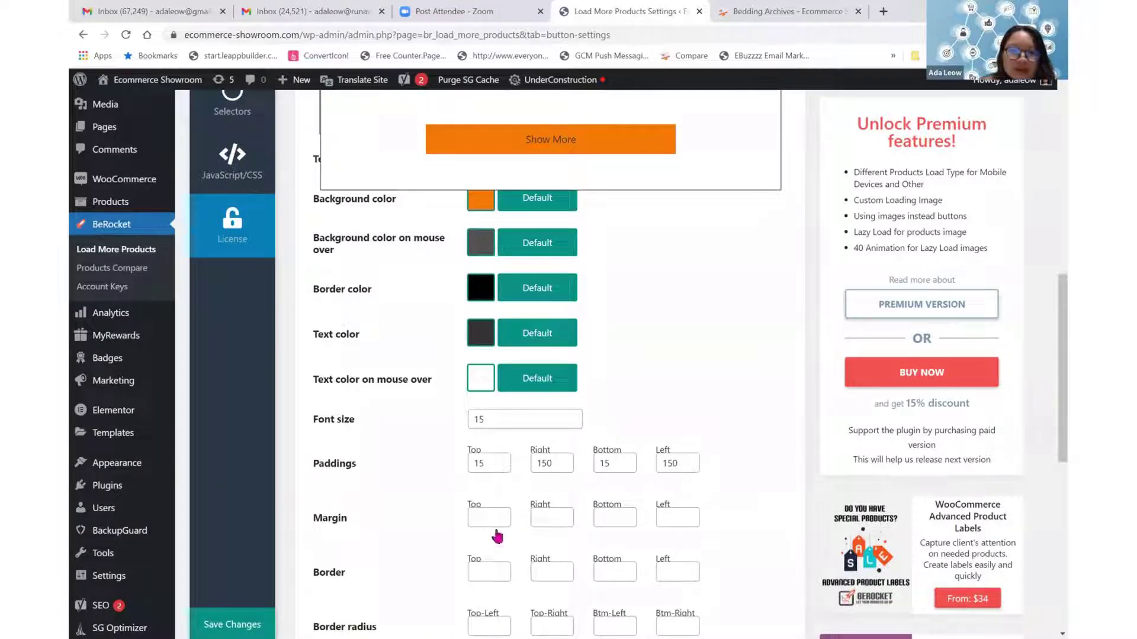
click(505, 515)
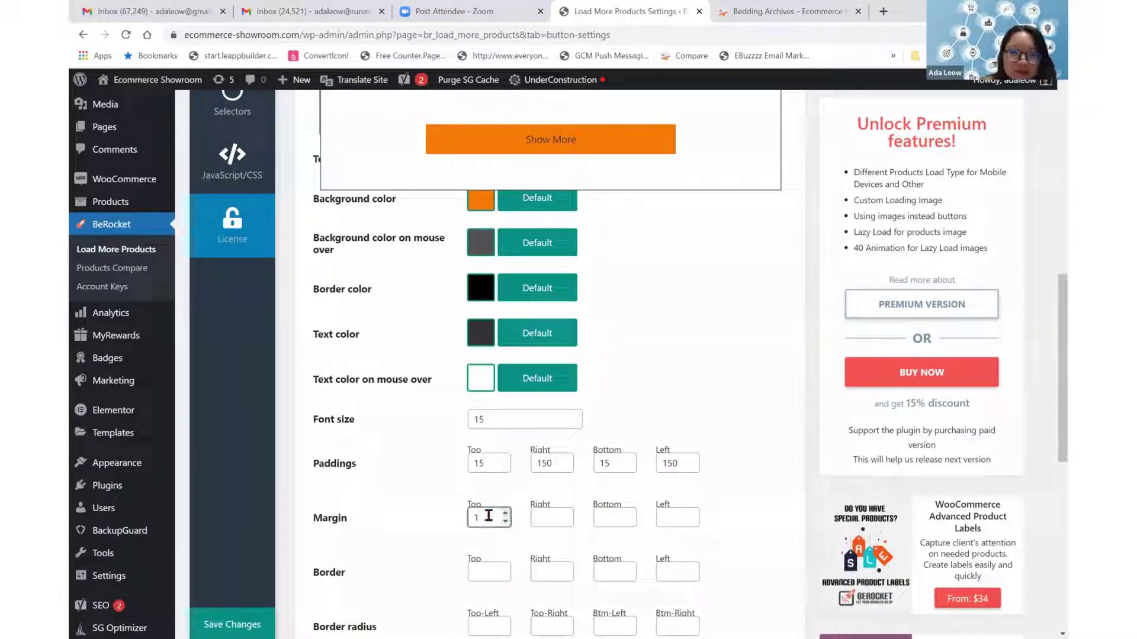
text(30)
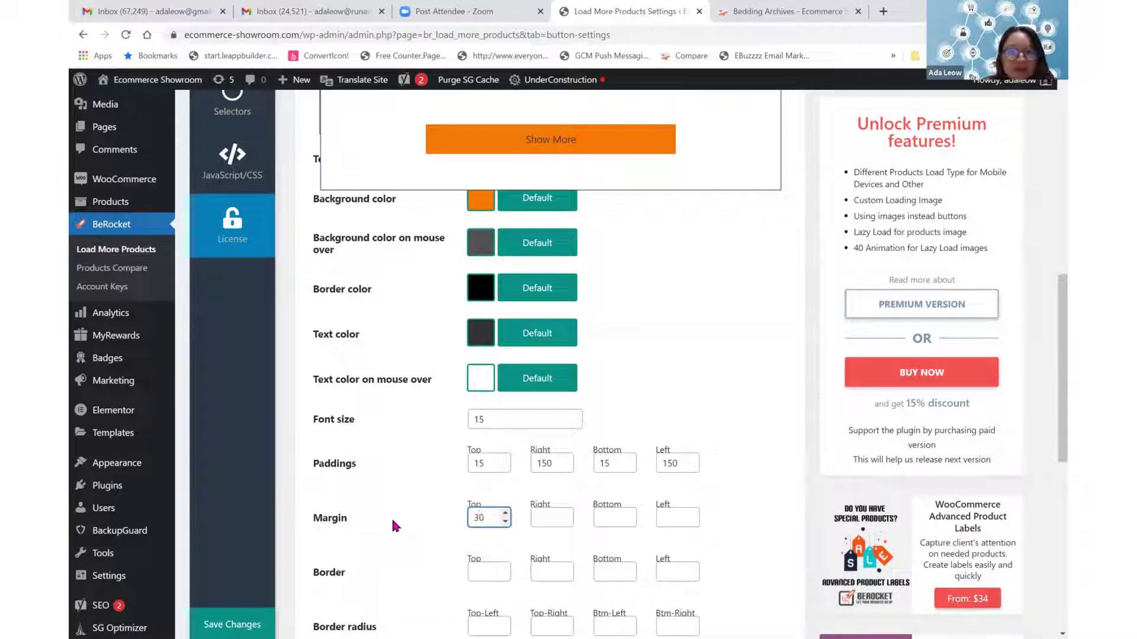
click(395, 526)
scroll(396, 527, down, 1)
scroll(392, 521, down, 2)
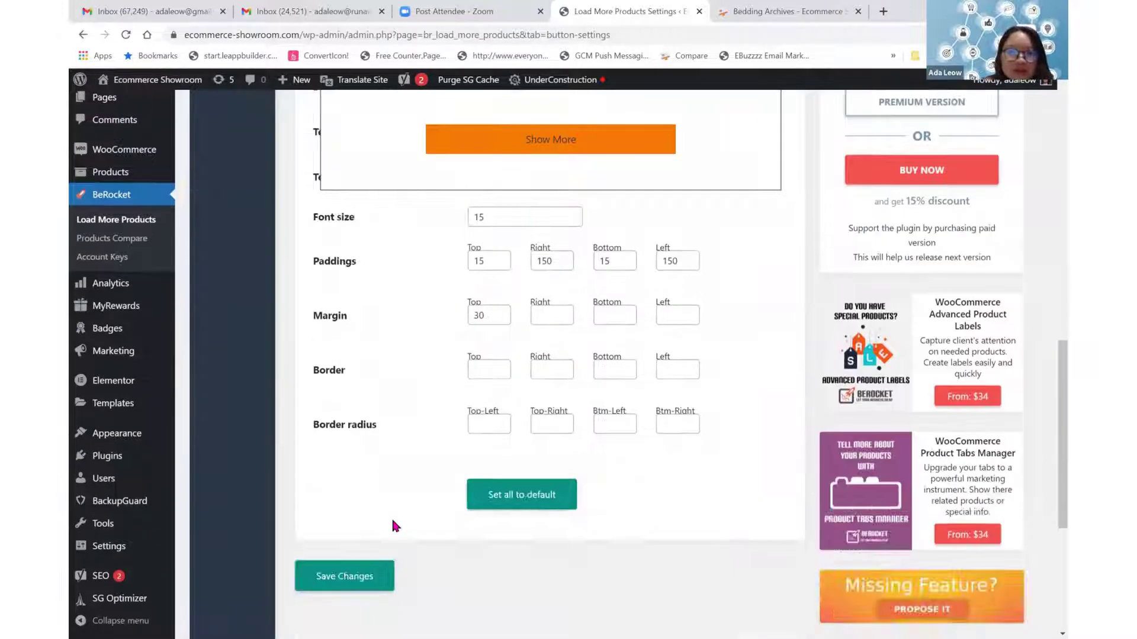
Set a border radius of 10 on all four corners and save the changes.
click(506, 422)
text(2)
click(505, 420)
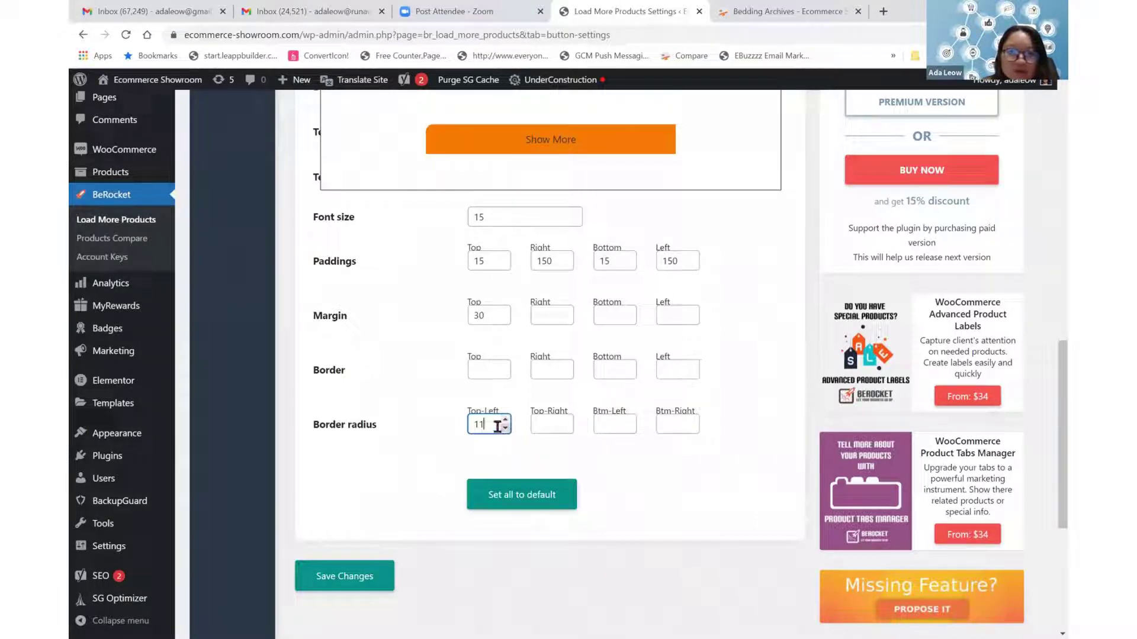
double_click(494, 426)
text(10)
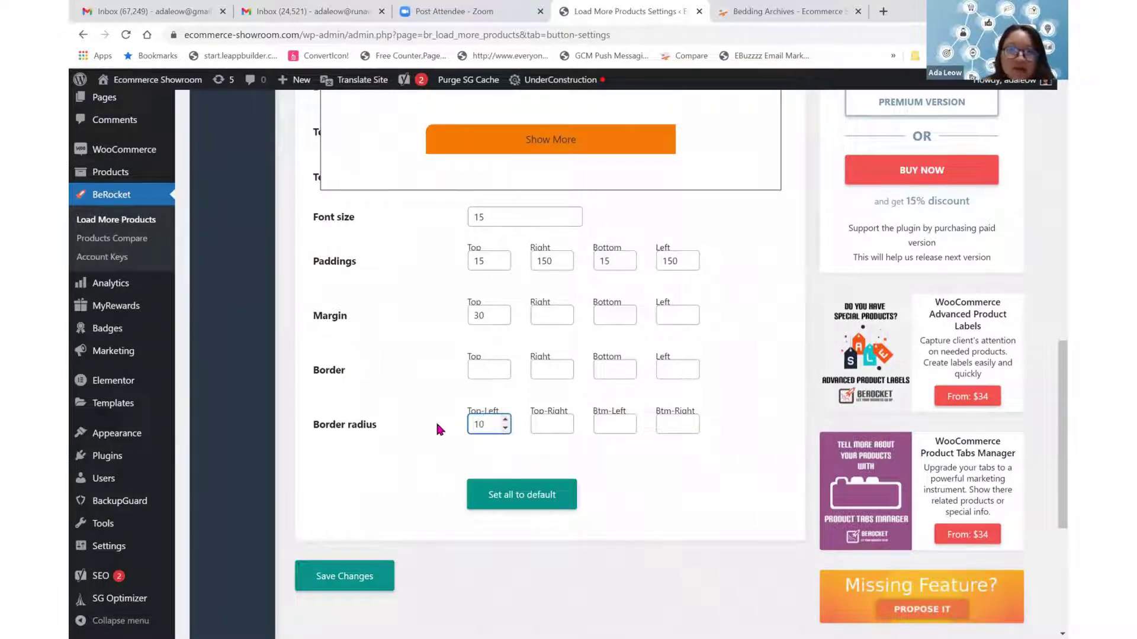
click(540, 424)
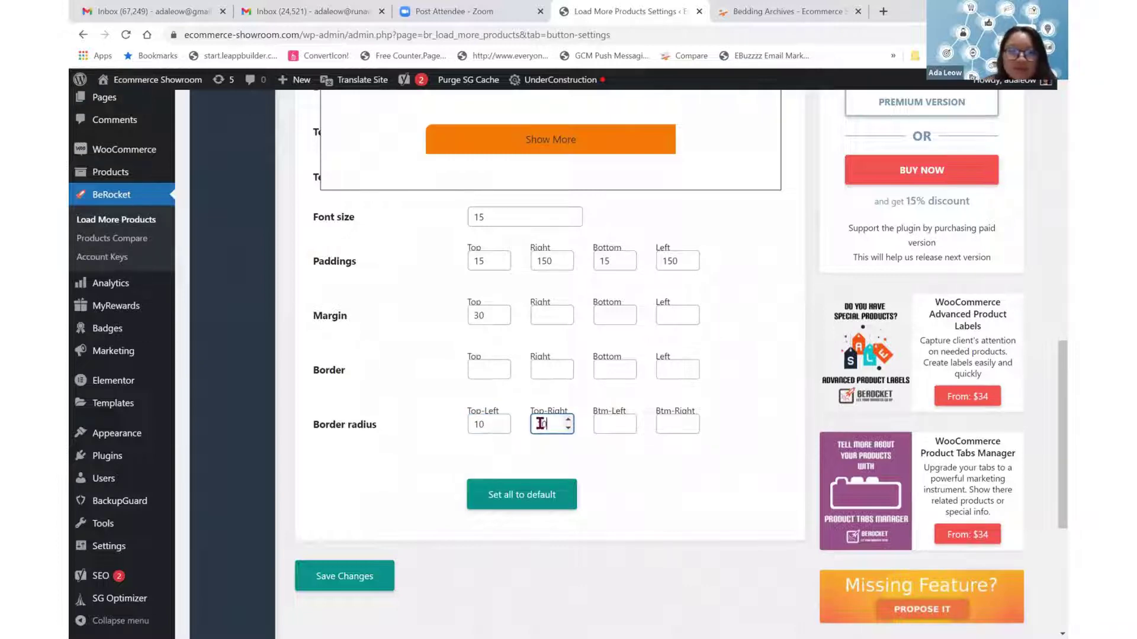
click(604, 424)
text(10)
click(674, 421)
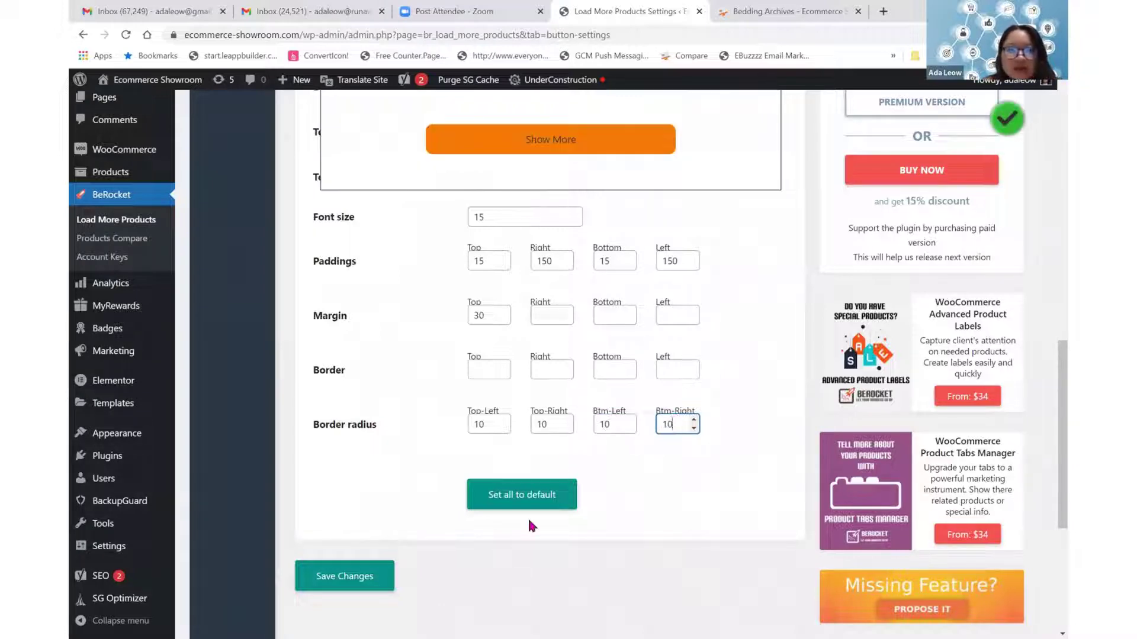
click(355, 584)
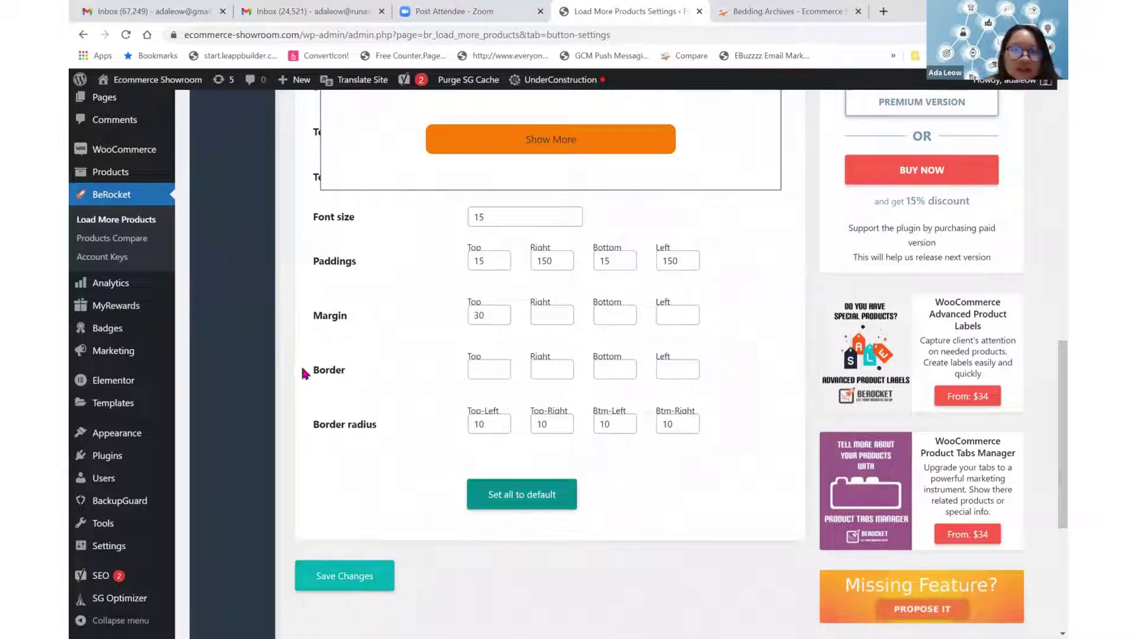
Review the Previous-Settings, Selectors and JavaScript/CSS tabs in turn.
scroll(304, 373, up, 8)
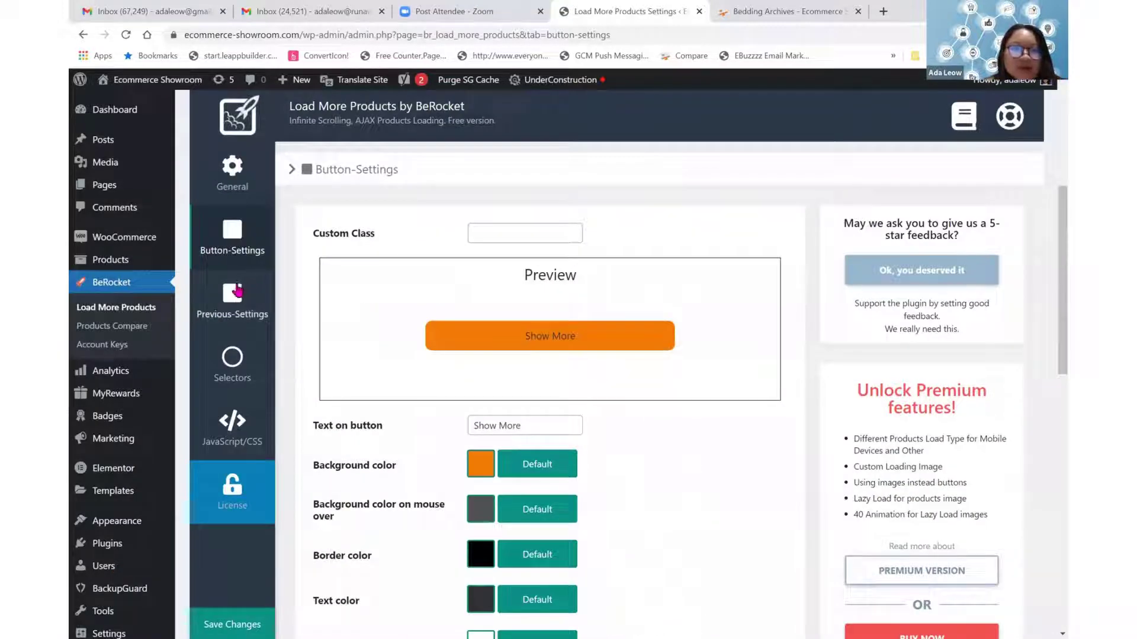
click(232, 293)
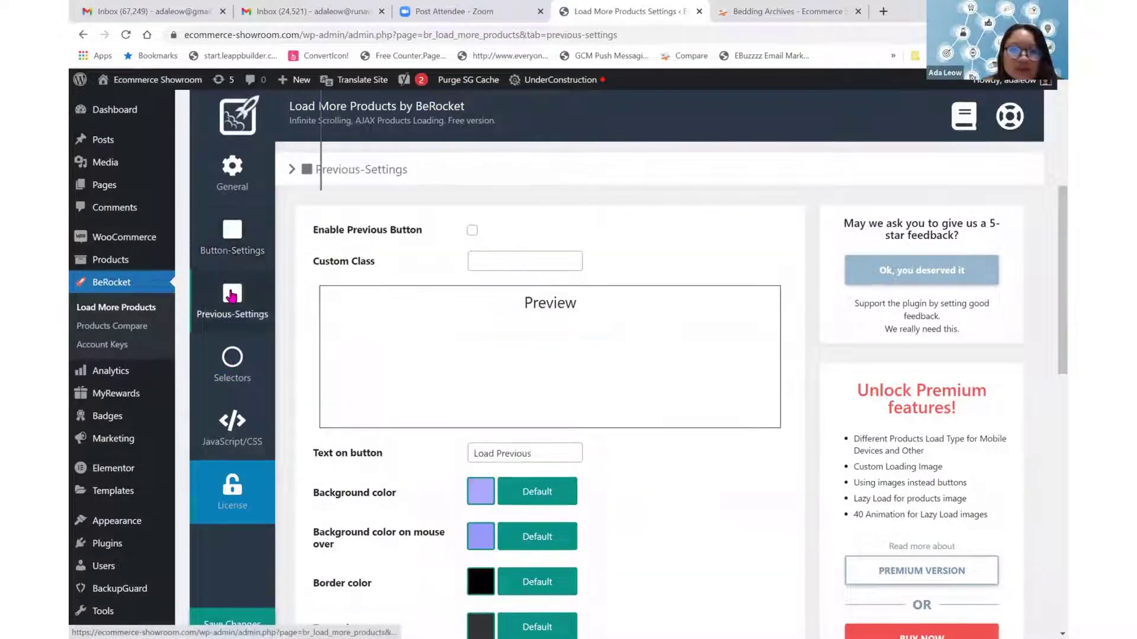
click(230, 370)
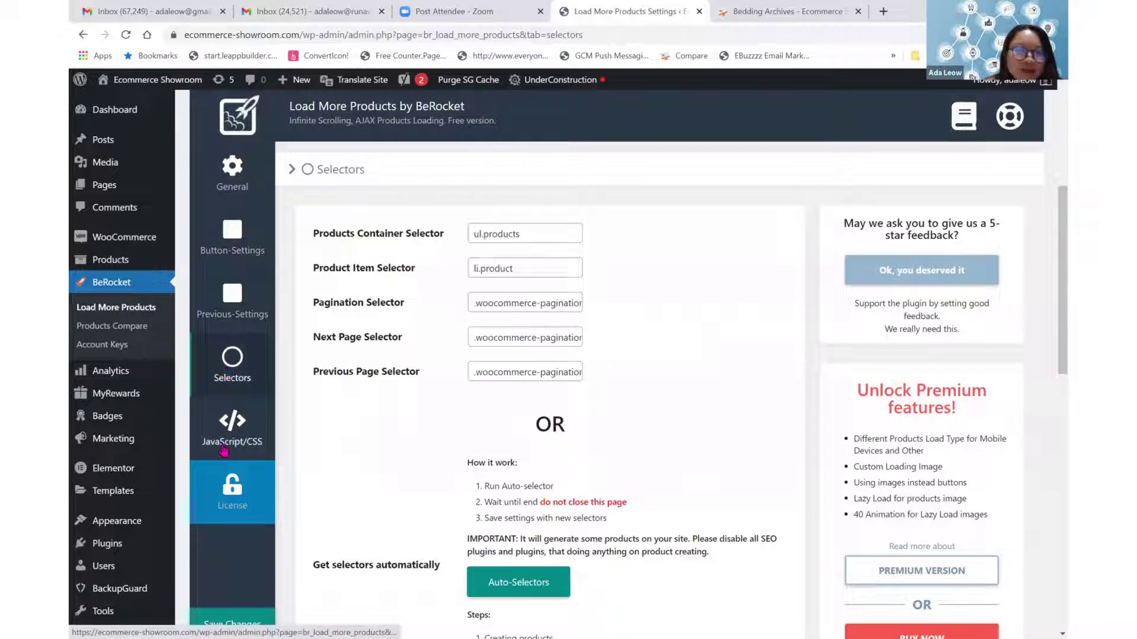
click(224, 451)
scroll(329, 406, down, 4)
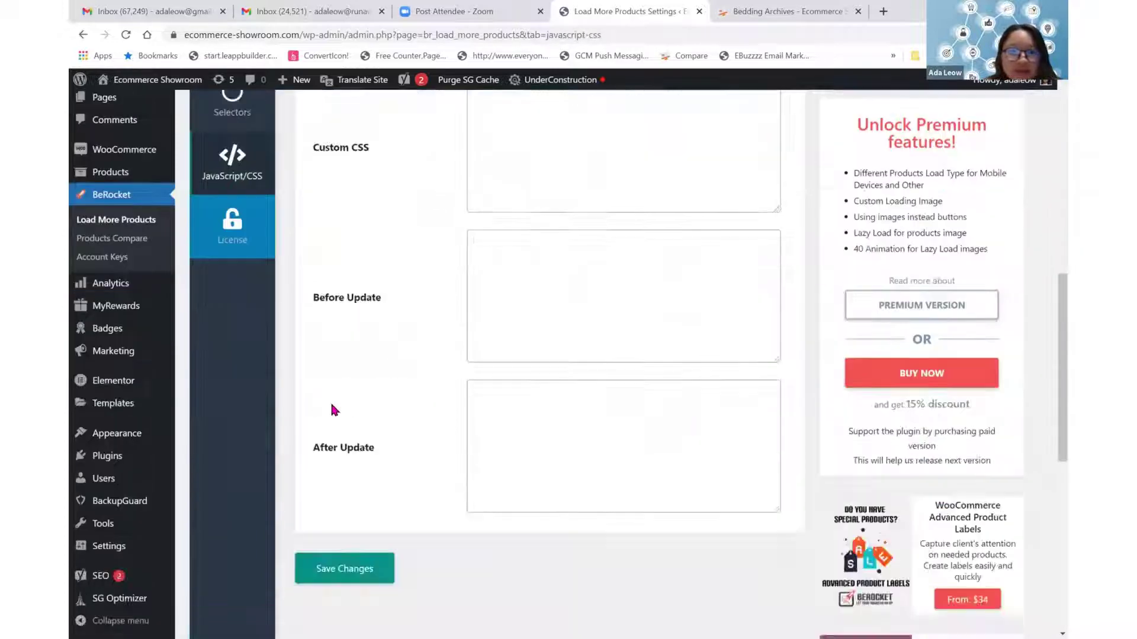
scroll(329, 406, up, 3)
scroll(332, 409, up, 3)
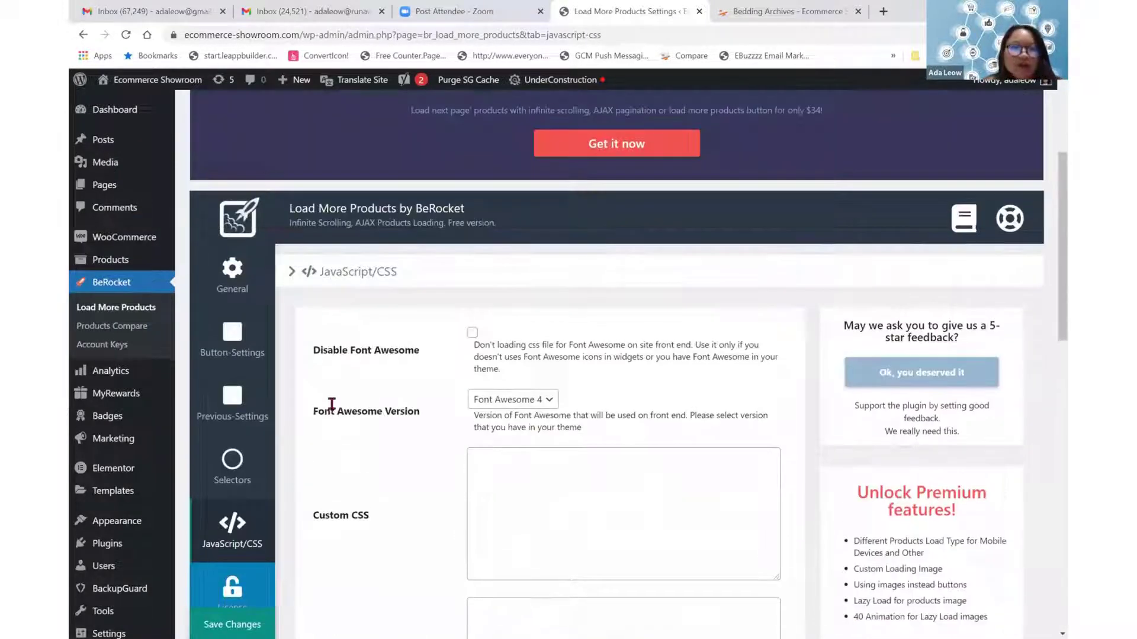
Reload the Bedding category page in the storefront to apply the new settings.
click(791, 11)
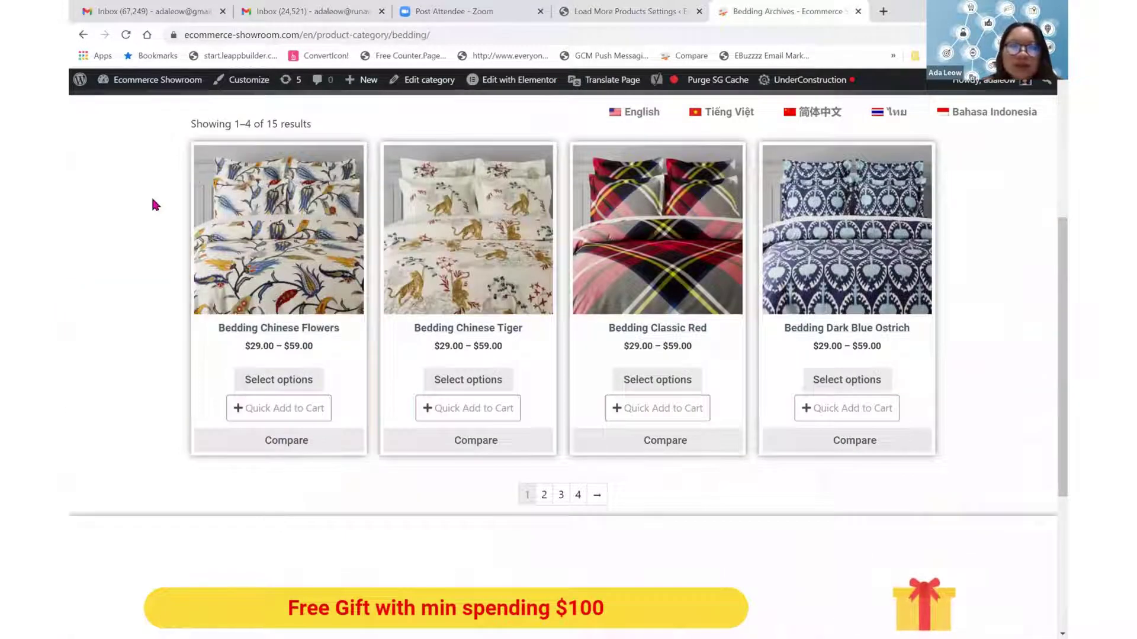
scroll(153, 204, up, 1)
scroll(152, 204, up, 2)
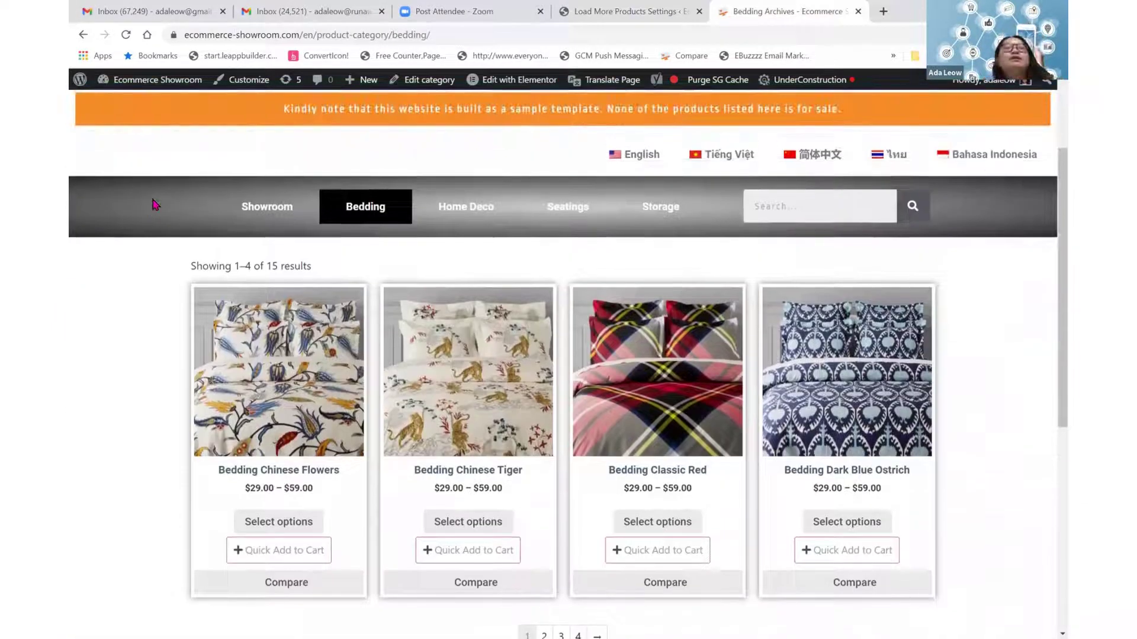
scroll(152, 204, down, 4)
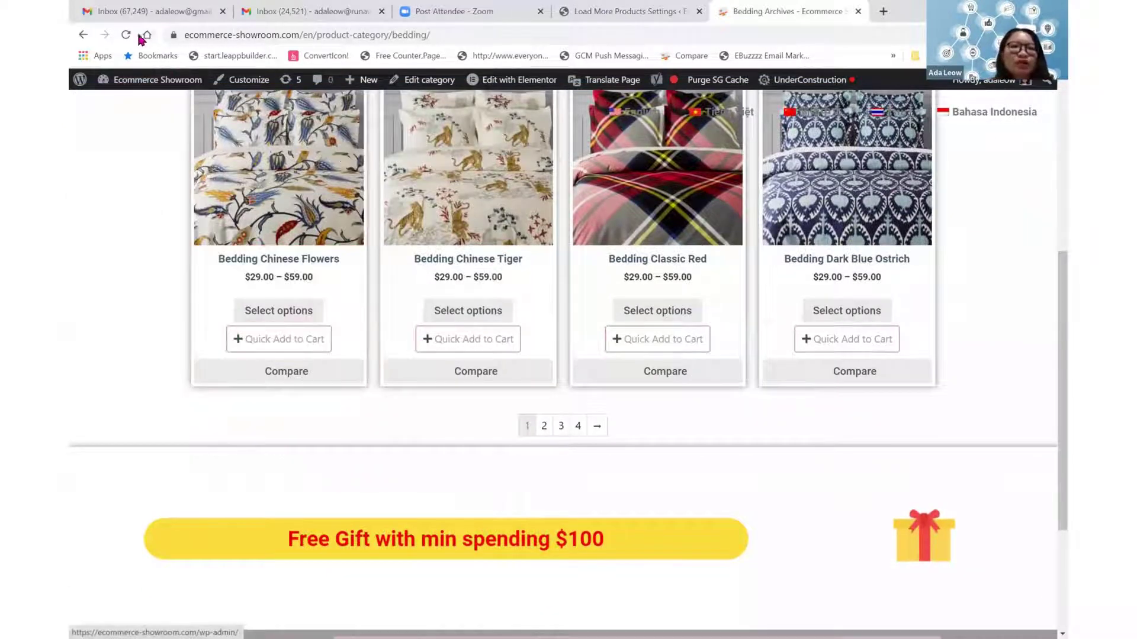
click(125, 34)
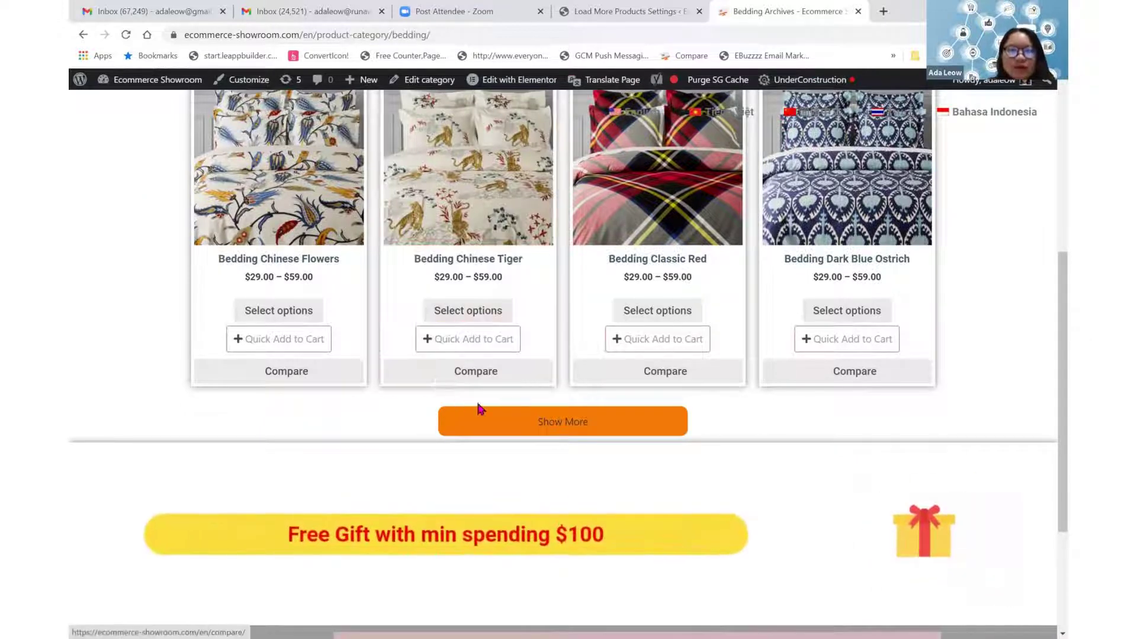
scroll(489, 421, up, 1)
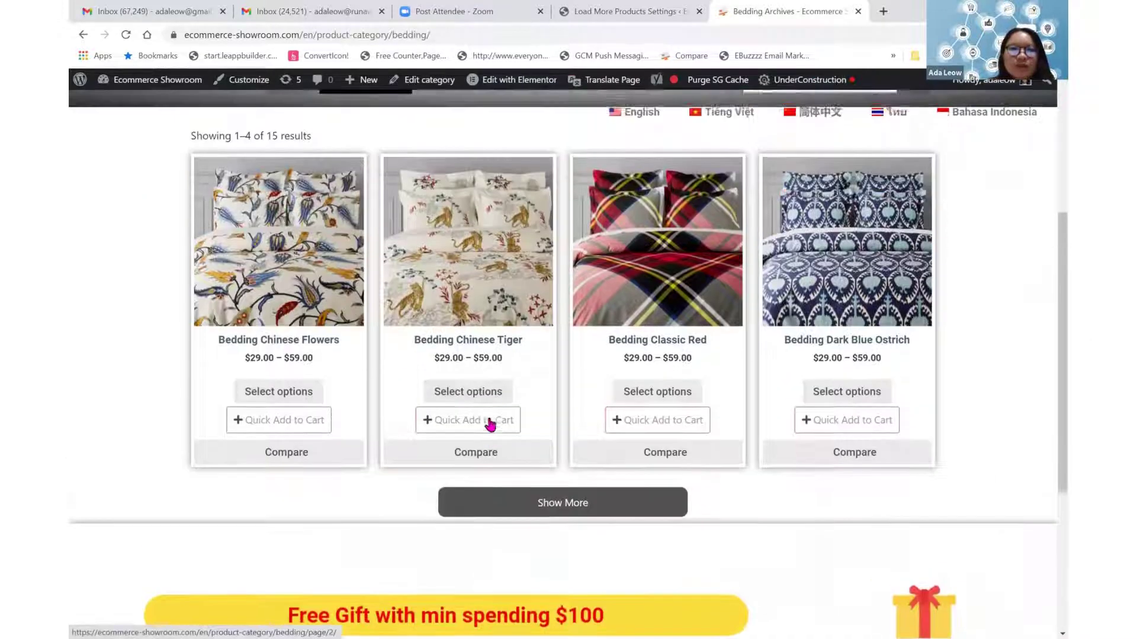
scroll(489, 421, up, 1)
scroll(491, 422, down, 3)
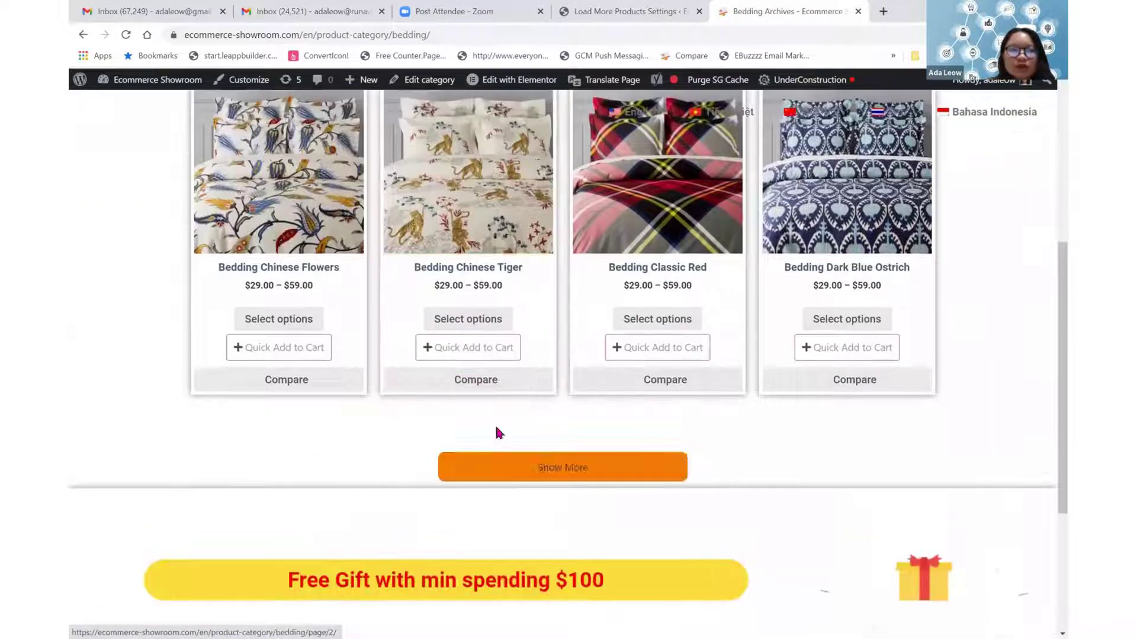
Use the orange Show More button three times to load all 15 of 15 bedding products.
click(497, 433)
scroll(632, 278, down, 3)
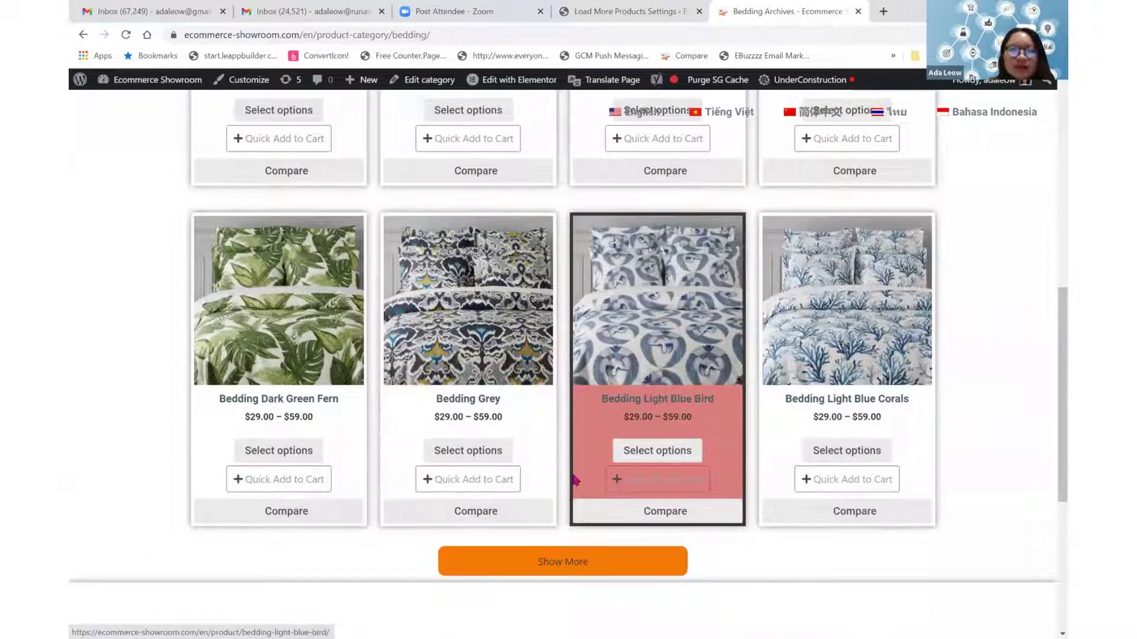
click(554, 560)
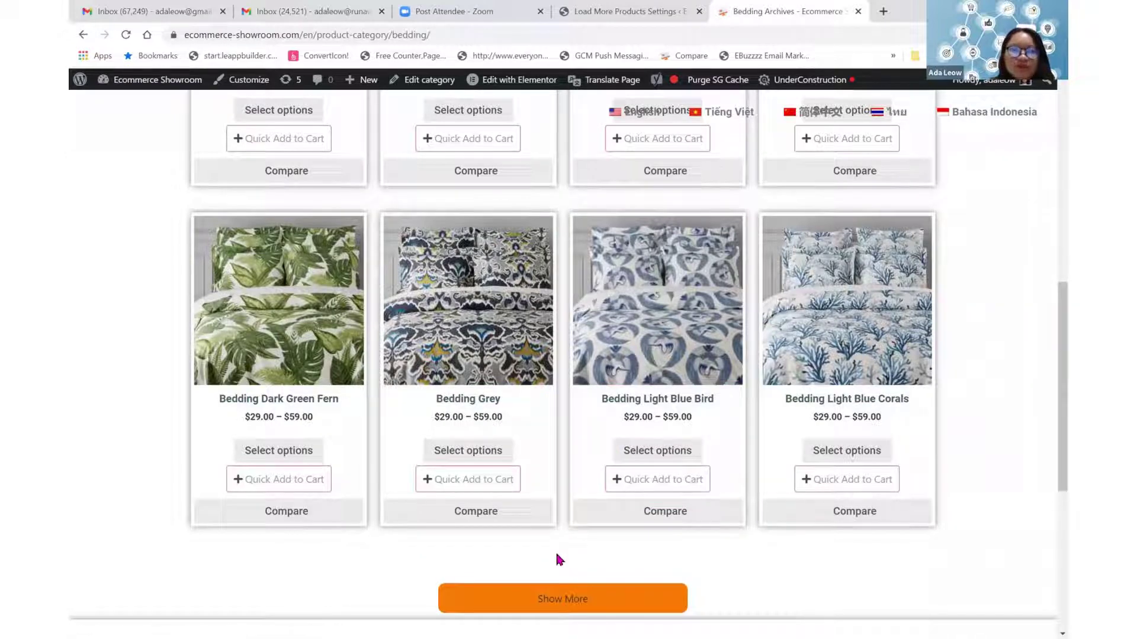
scroll(555, 558, down, 10)
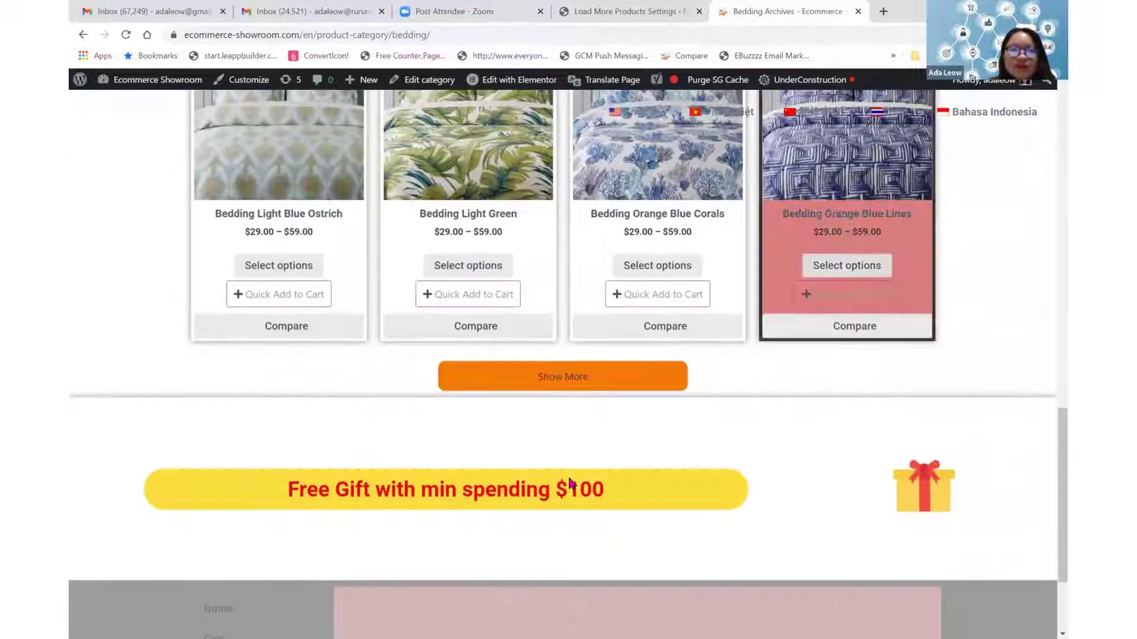
click(562, 377)
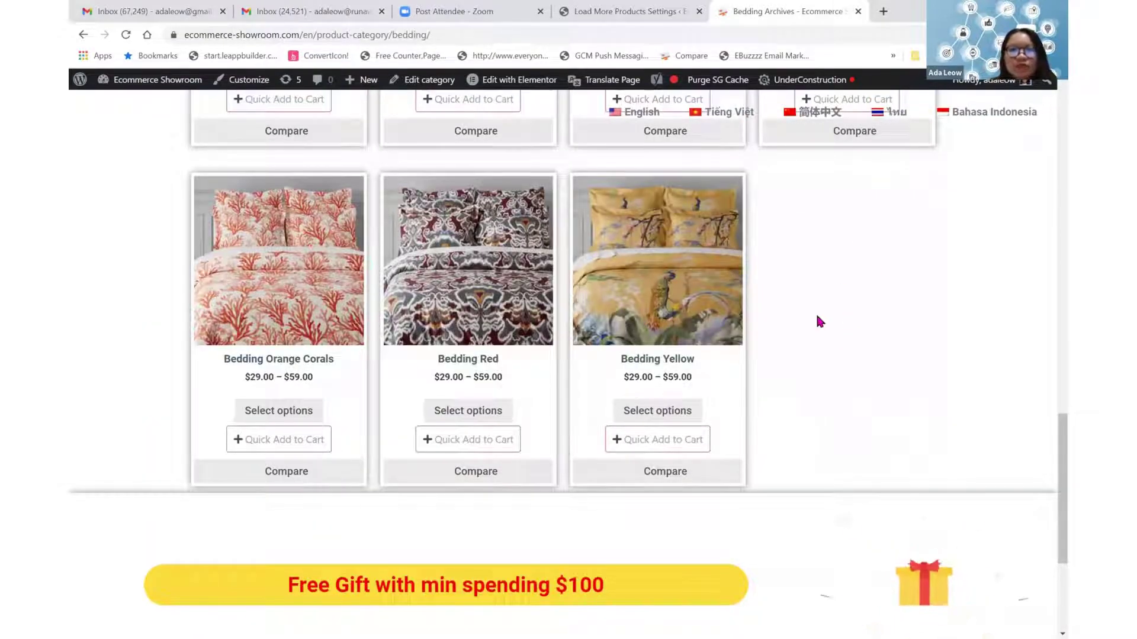
scroll(817, 318, up, 2)
scroll(817, 318, down, 4)
scroll(817, 317, up, 4)
scroll(818, 320, up, 10)
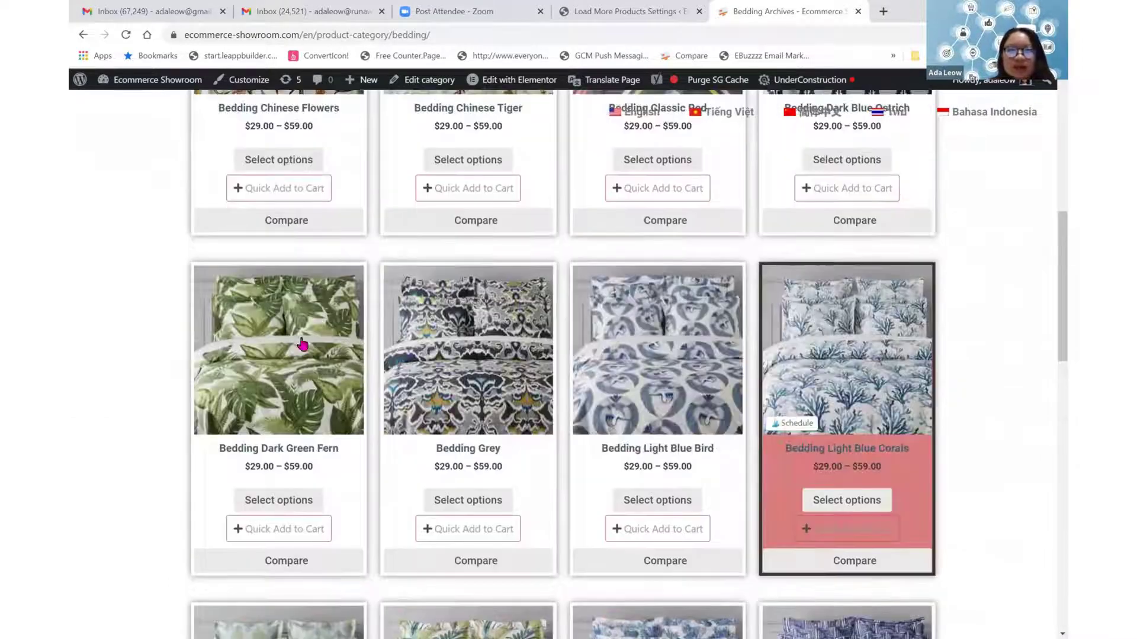
scroll(144, 388, up, 8)
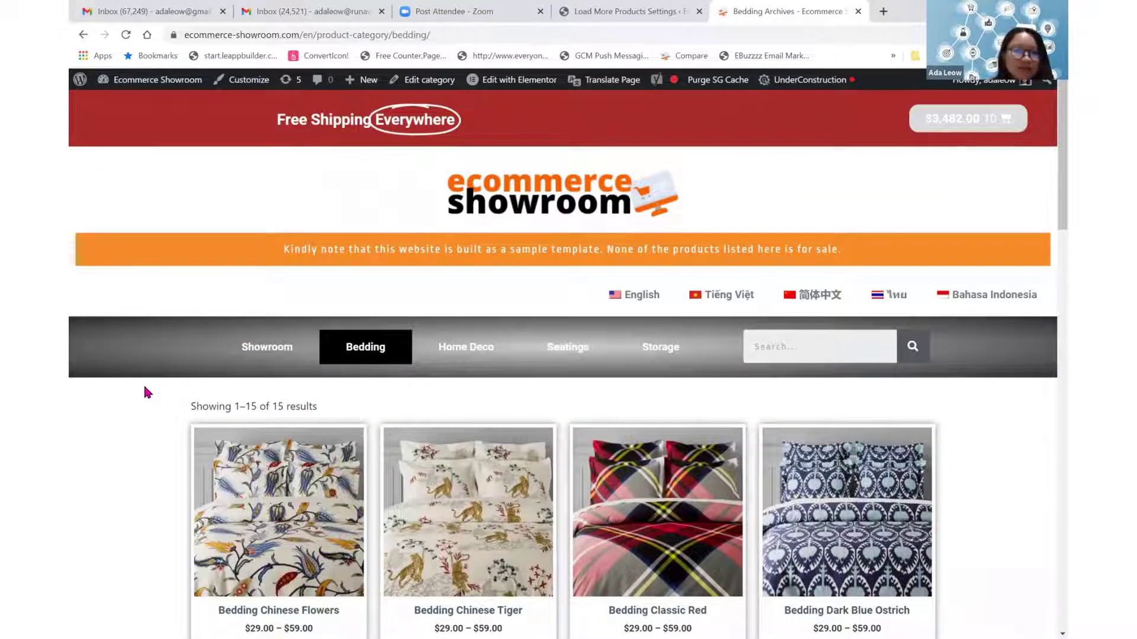